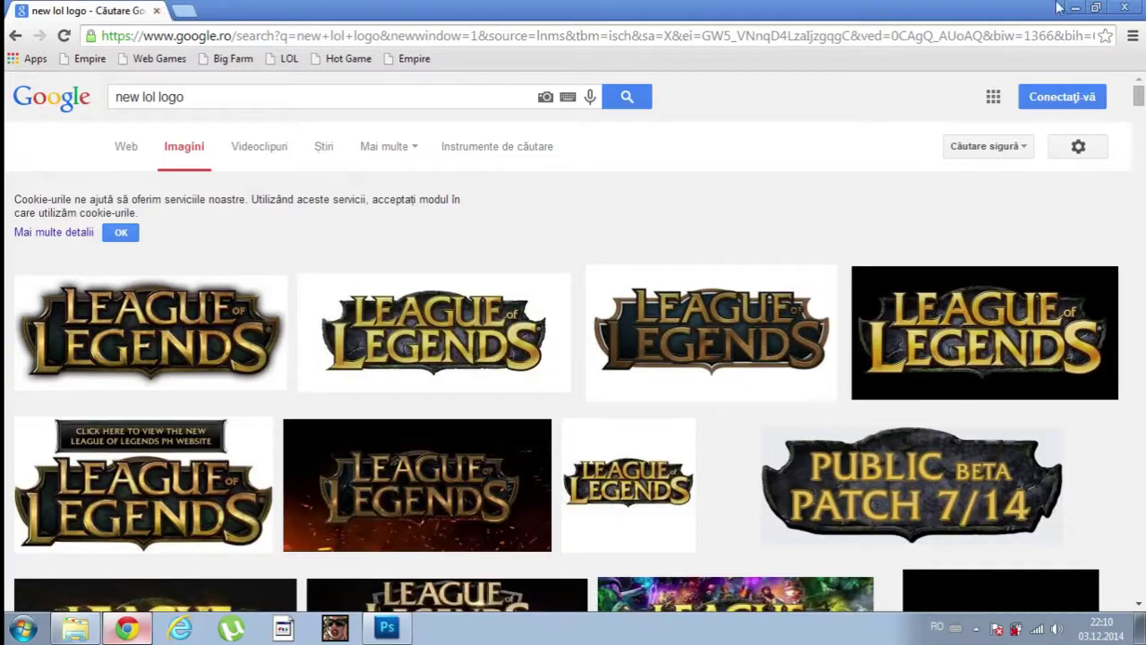
Step: Switch to Photoshop and open the RoyalShaco image from the Tutorial folder as a new document
{"action": "left_click", "coordinate": [1076, 9]}
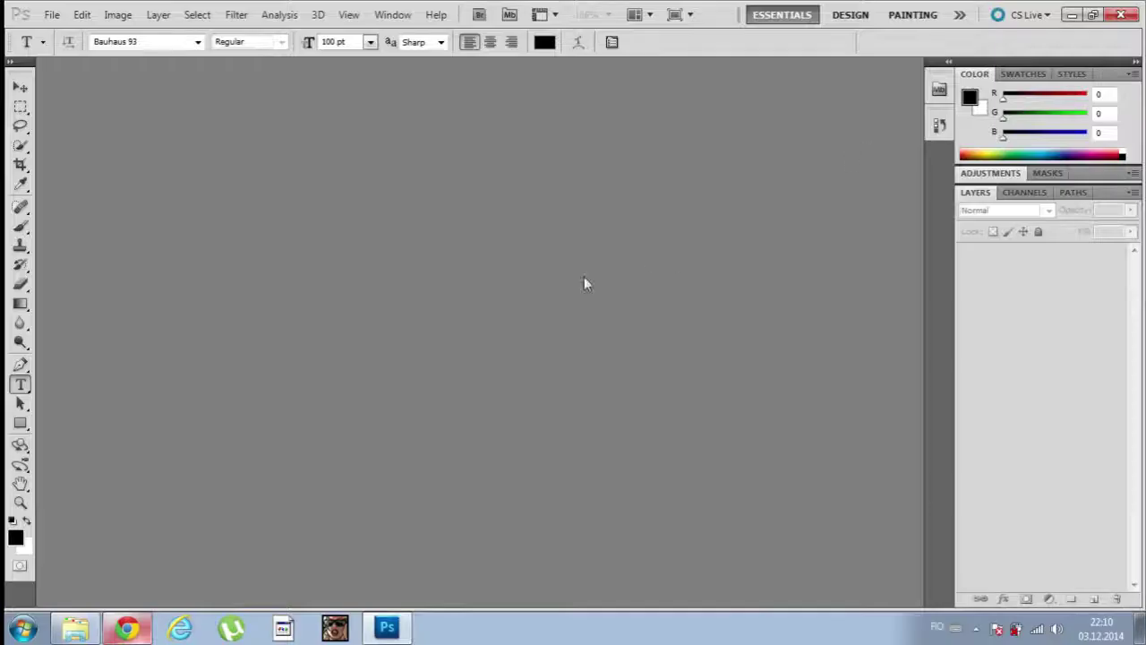
{"action": "left_click", "coordinate": [93, 631]}
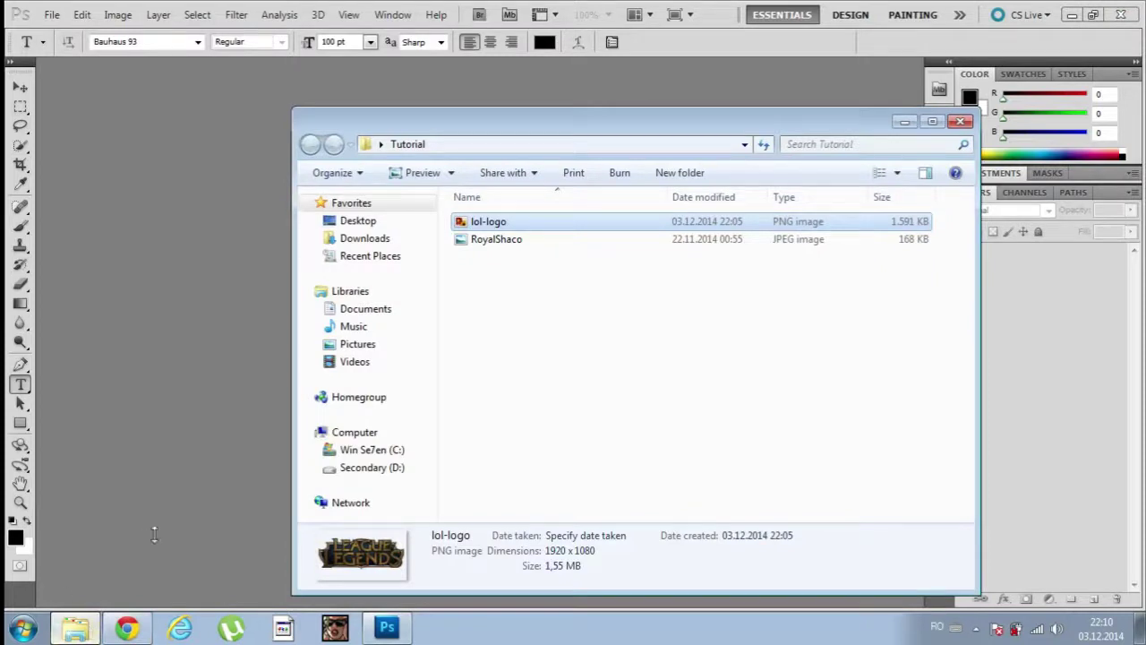
{"action": "left_click", "coordinate": [537, 240]}
{"action": "left_click_drag", "start_coordinate": [543, 244], "coordinate": [268, 305]}
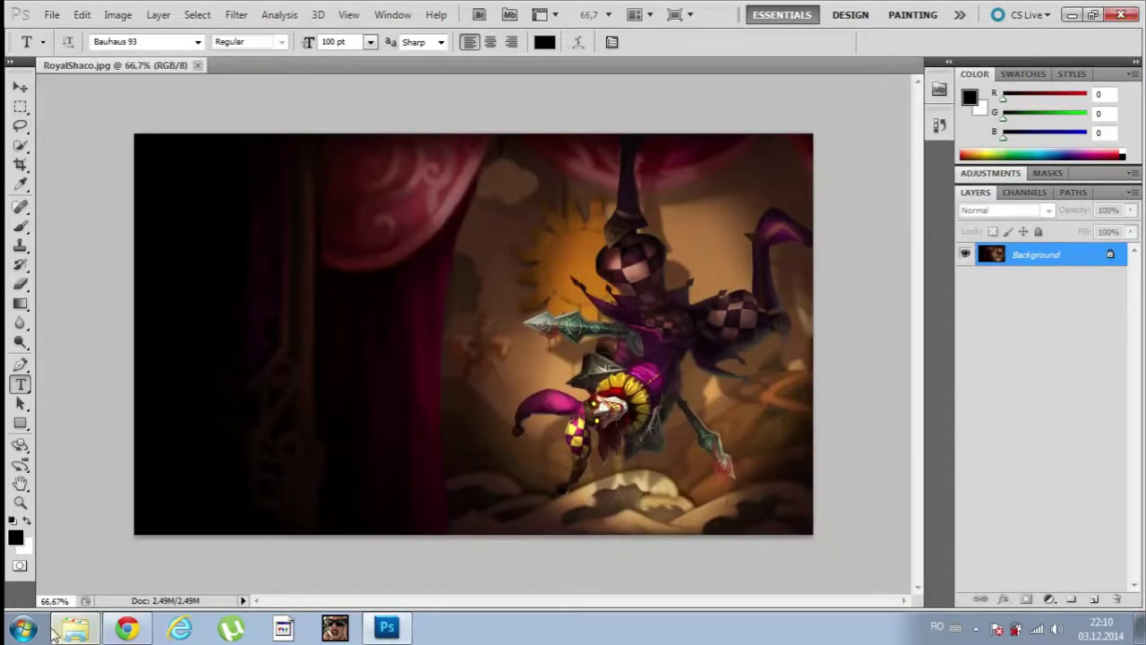
Step: Place the lol-logo PNG from the Tutorial folder onto the RoyalShaco image
{"action": "left_click", "coordinate": [81, 629]}
{"action": "left_click", "coordinate": [489, 224]}
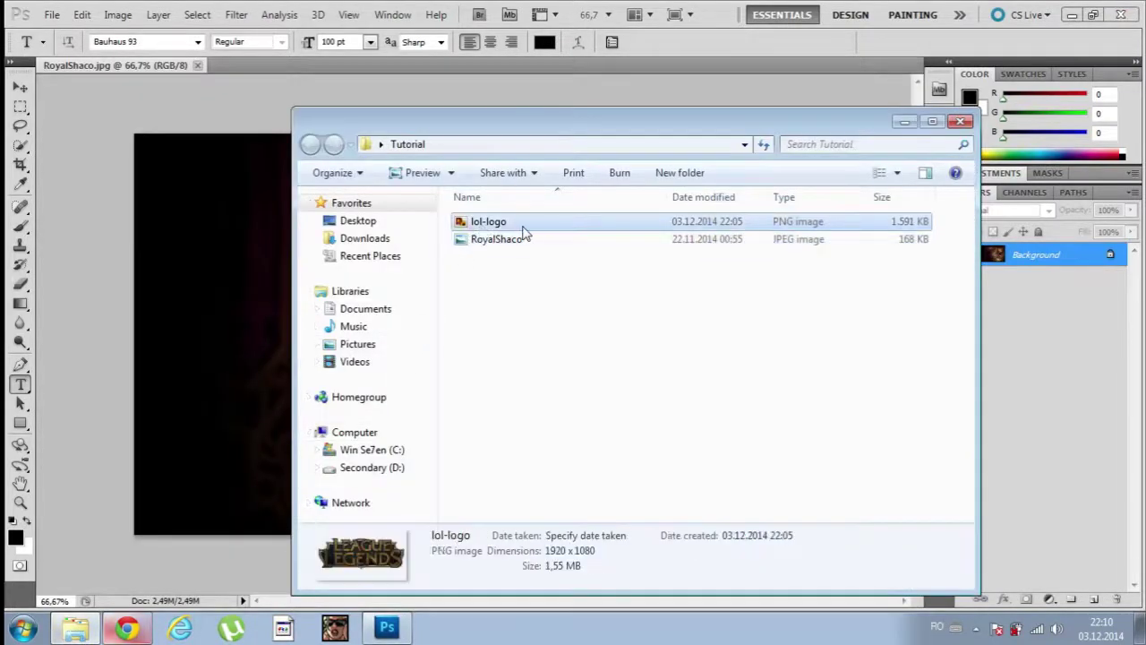
{"action": "left_click_drag", "start_coordinate": [320, 284], "coordinate": [250, 304]}
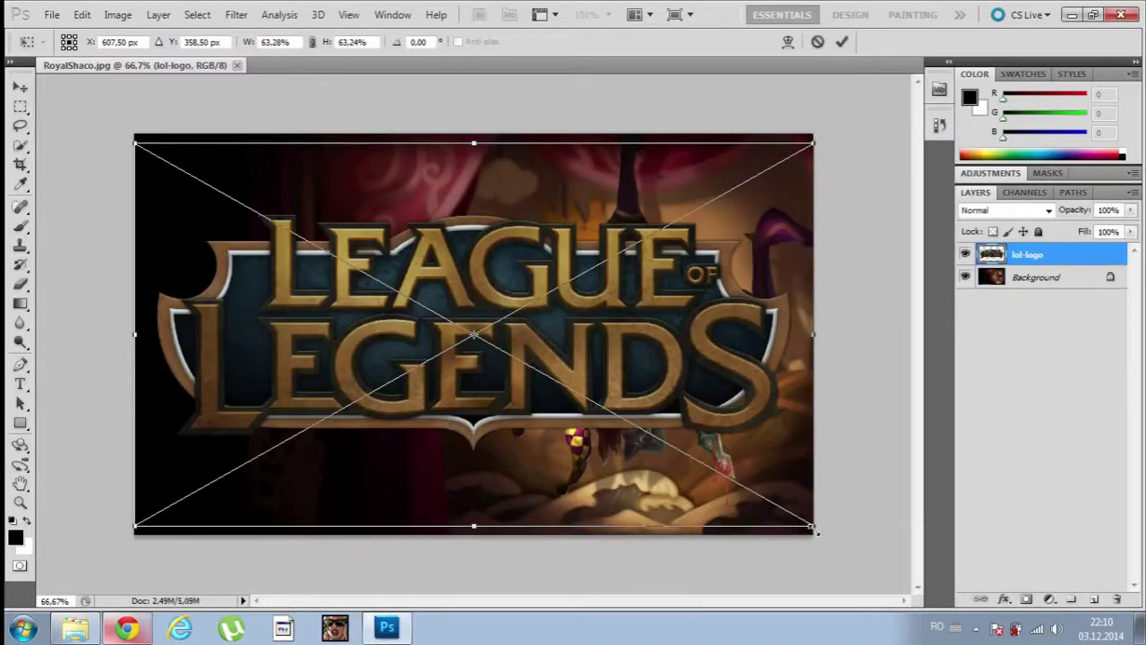
Step: Scale the placed logo to about 32% width and 31% height, positioned over the dark upper-left part of the image
{"action": "left_click_drag", "start_coordinate": [815, 530], "coordinate": [511, 346]}
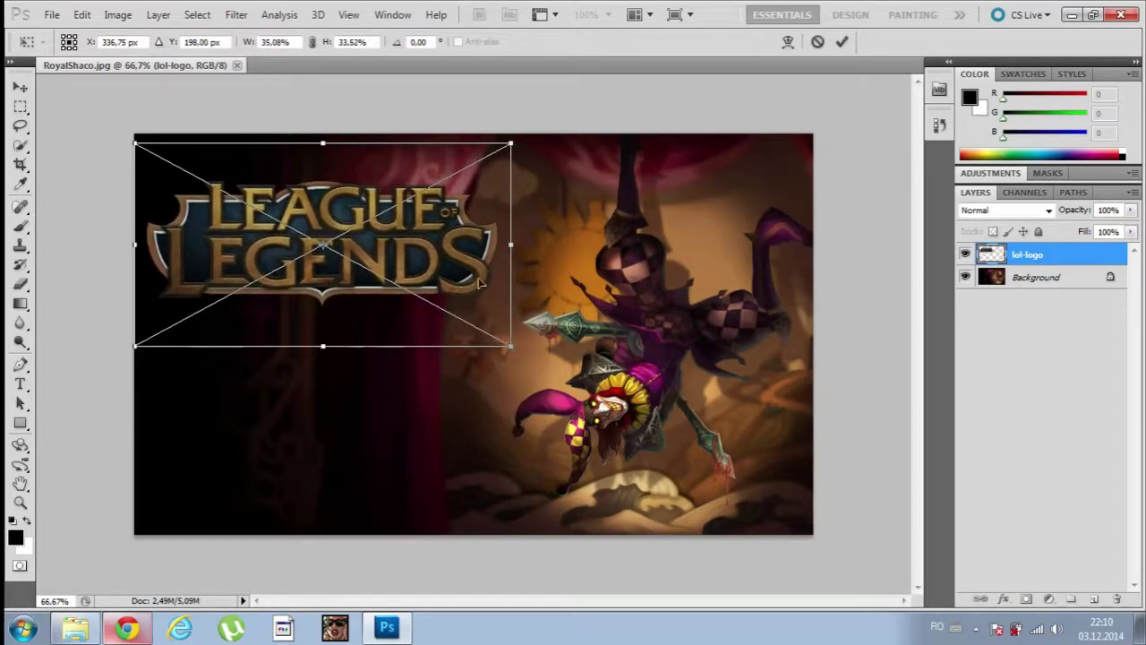
{"action": "left_click_drag", "start_coordinate": [459, 281], "coordinate": [498, 259]}
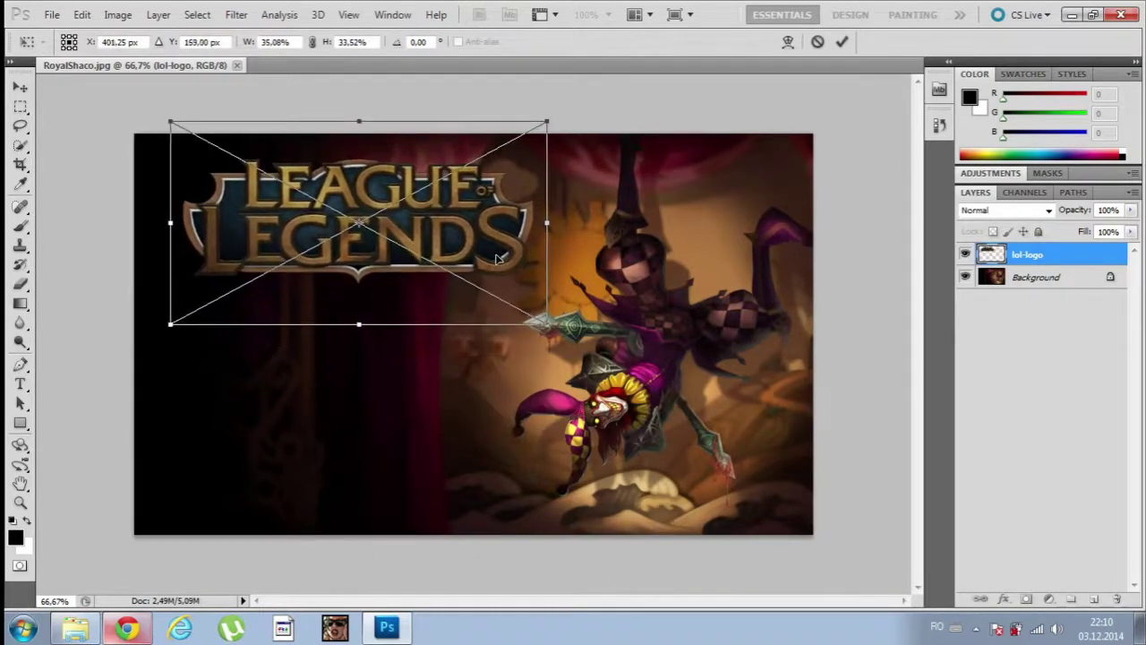
{"action": "left_click_drag", "start_coordinate": [543, 322], "coordinate": [517, 306]}
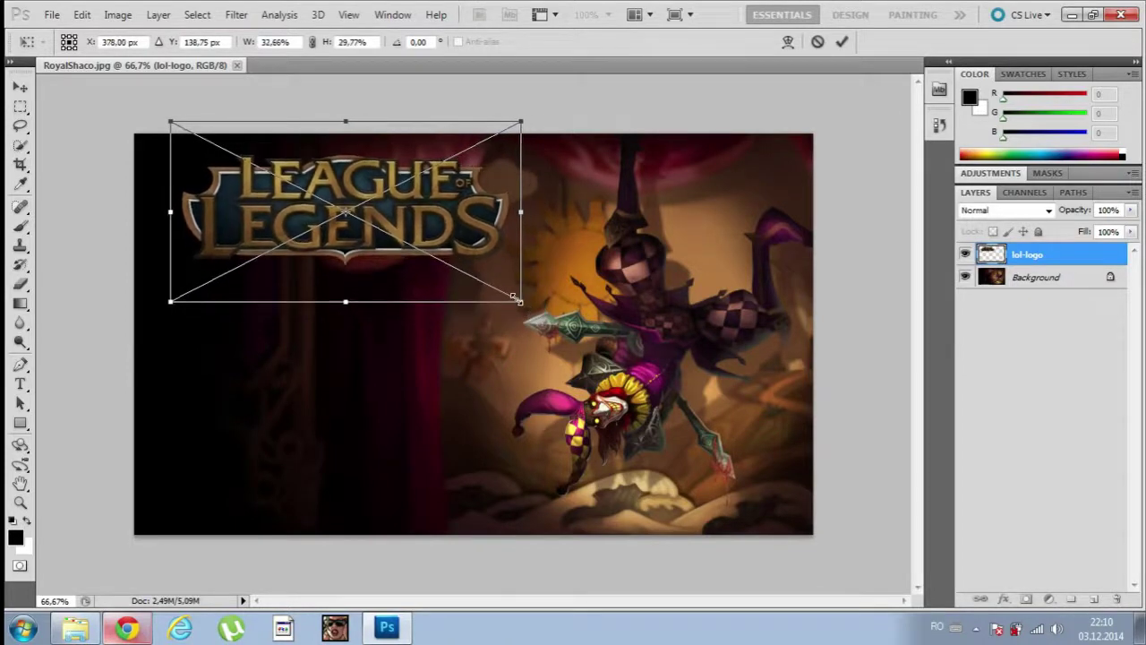
Step: View the original lol-logo file in Windows Photo Viewer to check its proportions, and return to the Photoshop document
{"action": "left_click", "coordinate": [75, 627]}
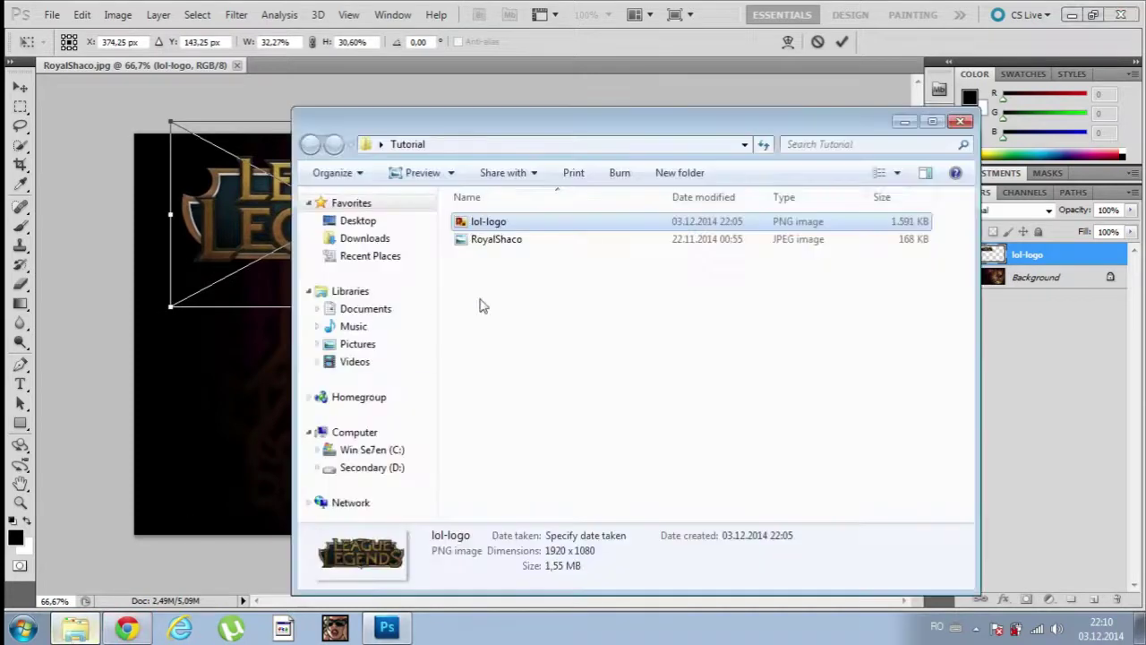
{"action": "double_click", "coordinate": [538, 229]}
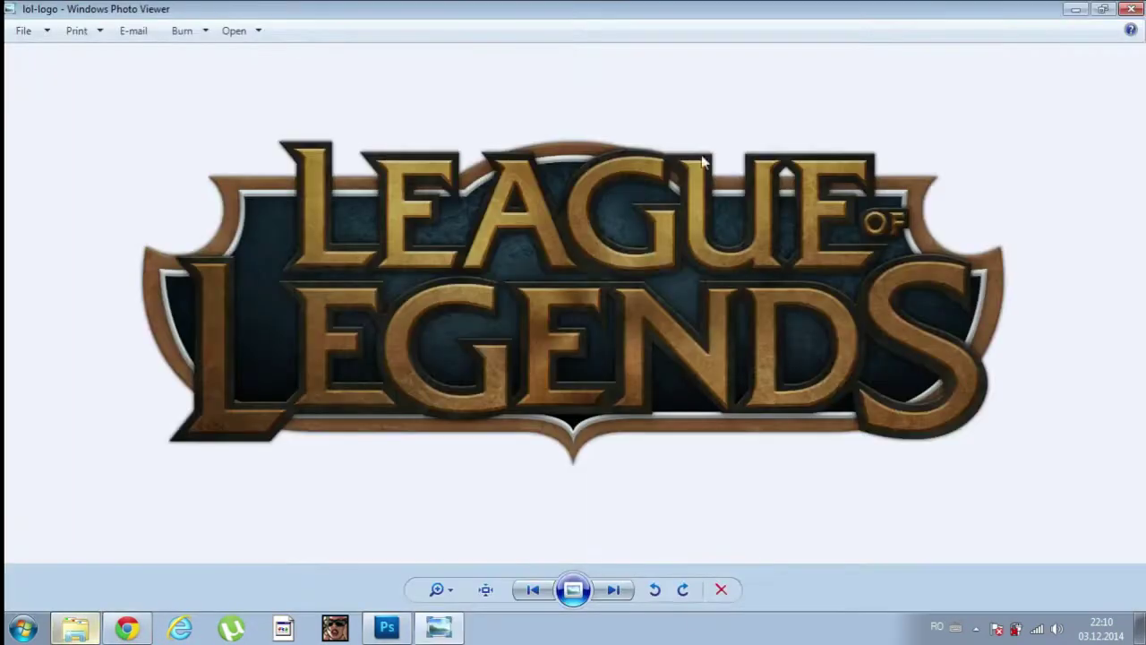
{"action": "left_click", "coordinate": [1074, 11]}
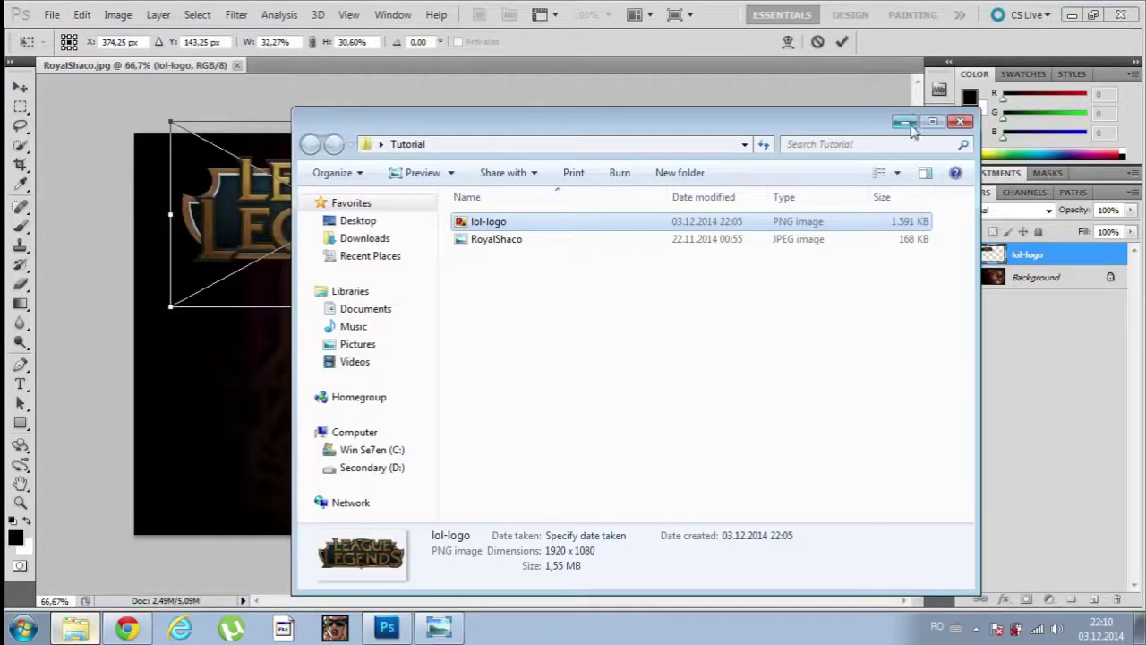
{"action": "left_click", "coordinate": [898, 121]}
Step: Widen the logo to about 34.8%, centre it at about X 379, Y 149 px, and commit the placement
{"action": "left_click_drag", "start_coordinate": [519, 214], "coordinate": [466, 222]}
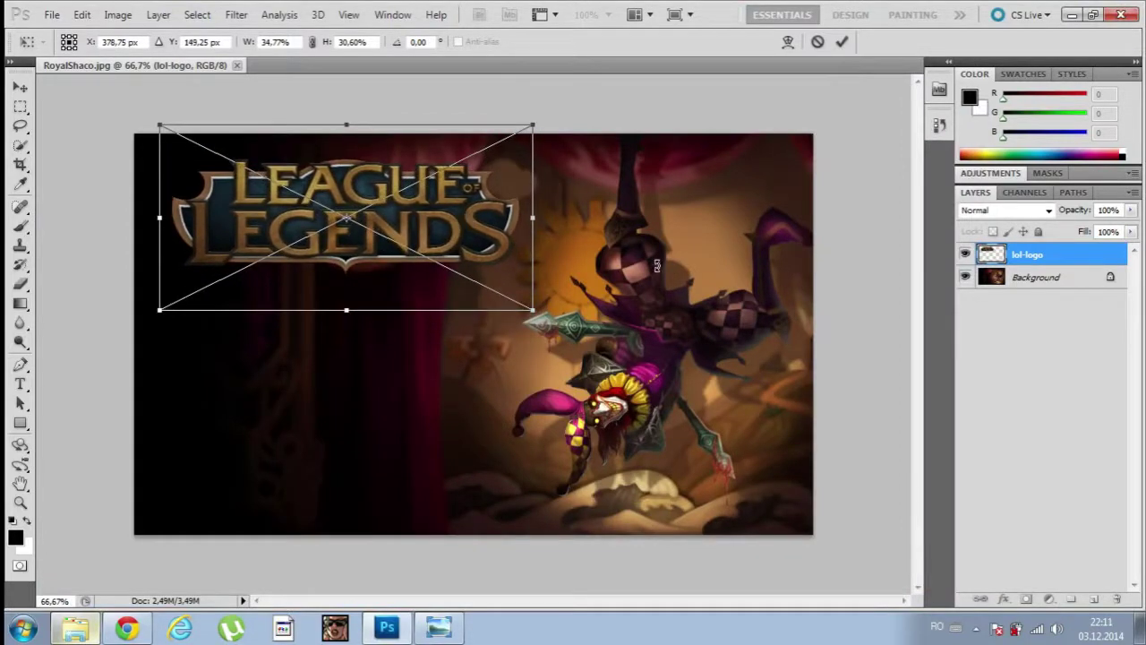
{"action": "left_click", "coordinate": [841, 41]}
Step: Create an empty paragraph text box below the logo, over the dark curtain area
{"action": "key", "text": "t"}
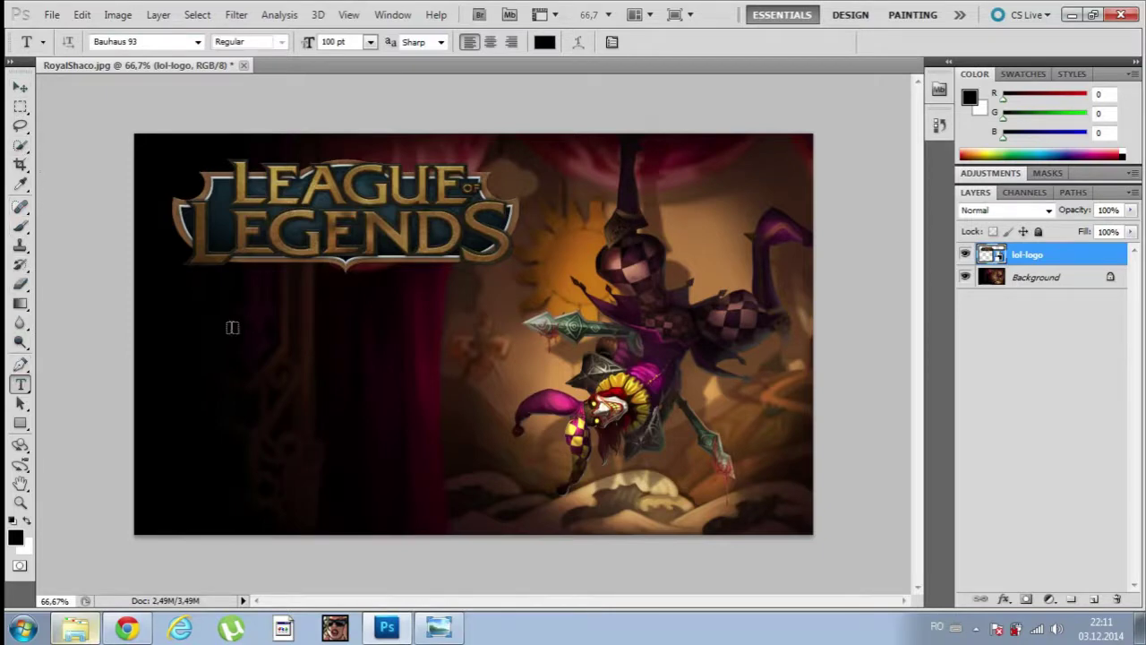
{"action": "left_click_drag", "start_coordinate": [506, 468], "coordinate": [169, 306]}
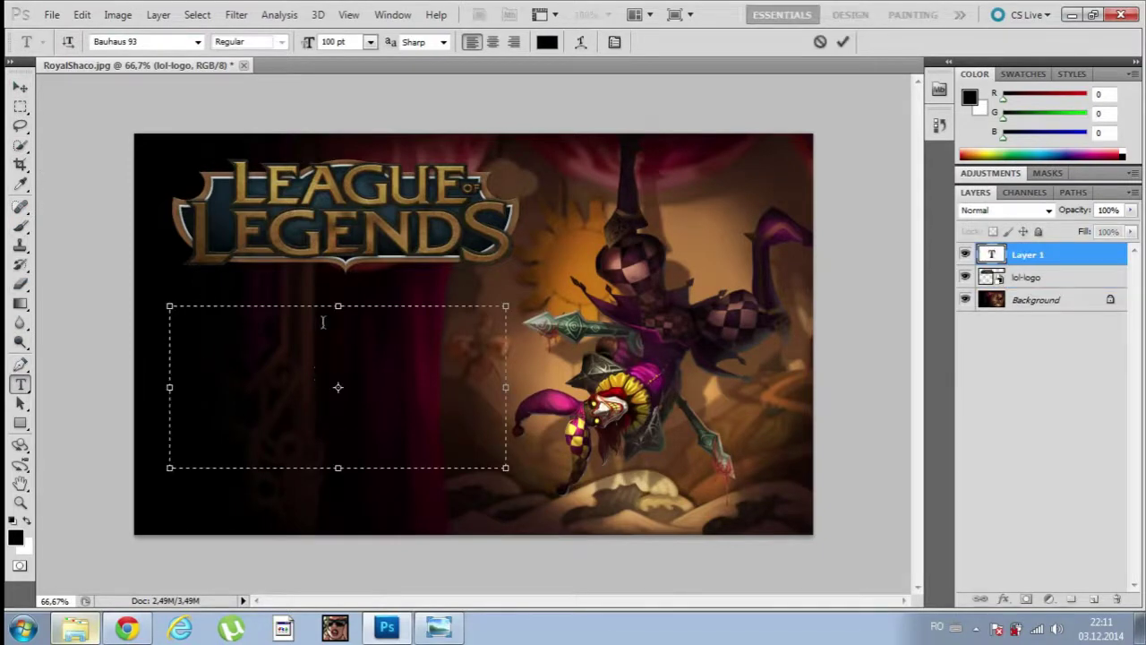
{"action": "type", "text": "o"}
{"action": "key", "text": "BackSpace"}
{"action": "key", "text": "BackSpace"}
Step: Set the text colour to the gold af9046 sampled from the logo's lettering
{"action": "left_click", "coordinate": [546, 43]}
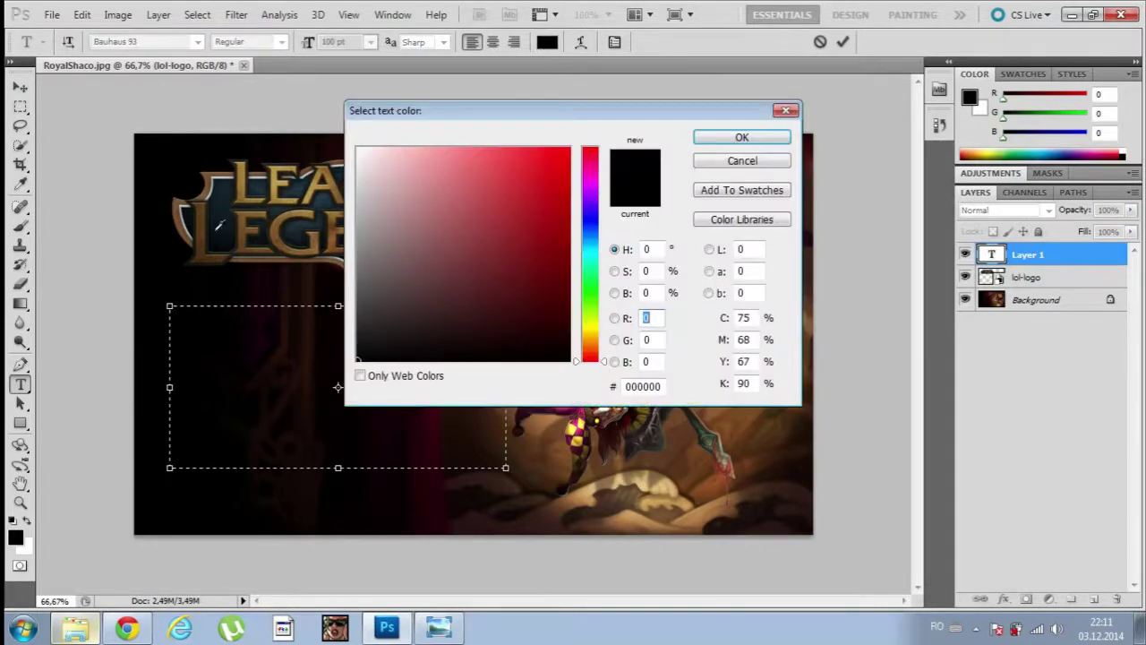
{"action": "left_click", "coordinate": [266, 226]}
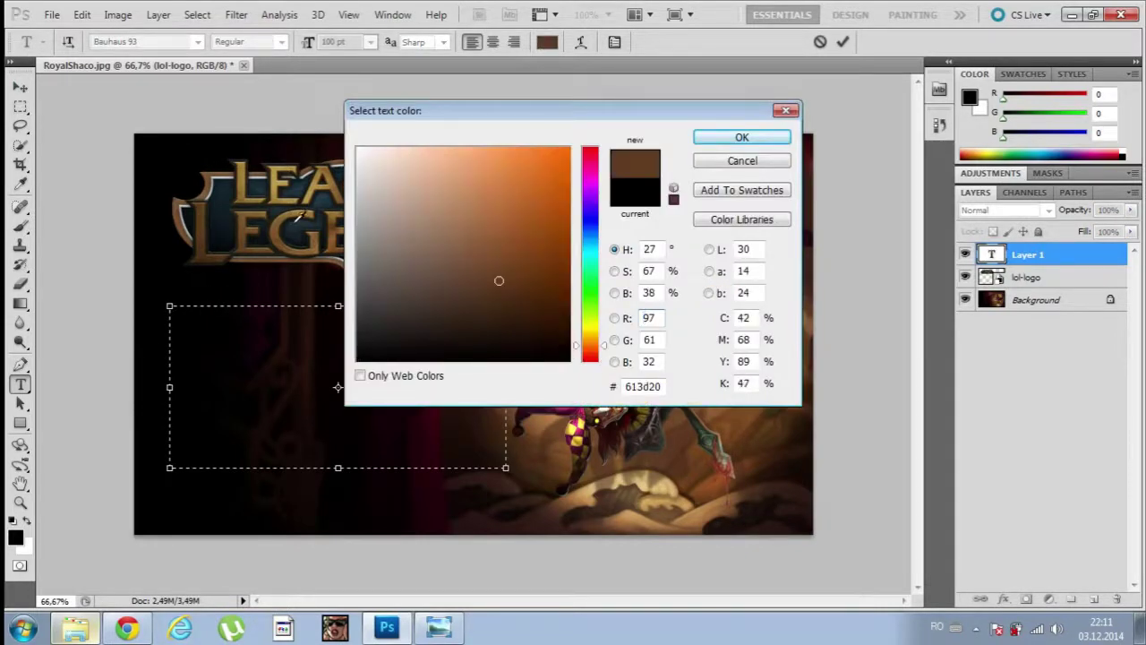
{"action": "left_click", "coordinate": [309, 213]}
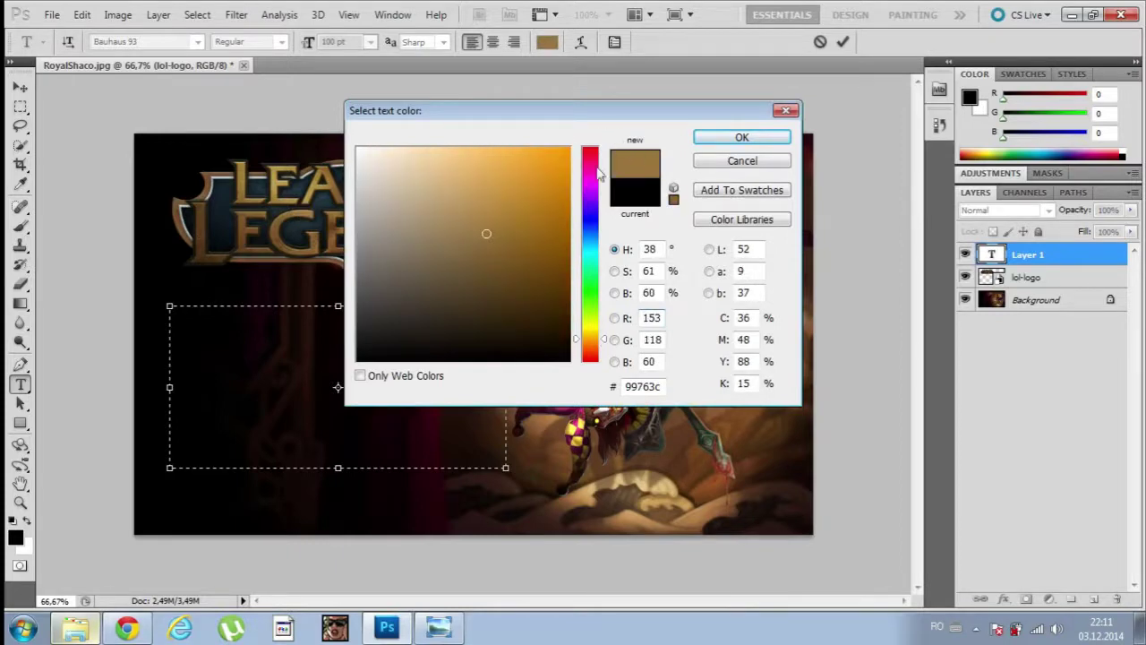
{"action": "left_click", "coordinate": [315, 185]}
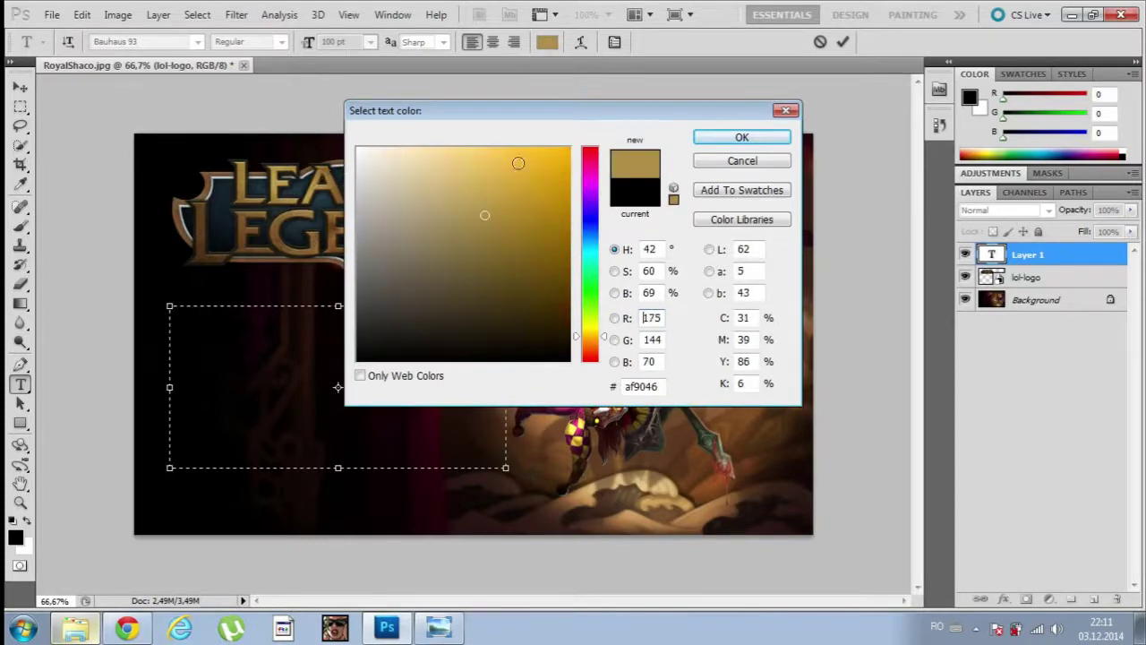
{"action": "left_click", "coordinate": [740, 138]}
Step: Test the gold colour with a few sample letters in Bauhaus 93, and delete them
{"action": "type", "text": "sfdf"}
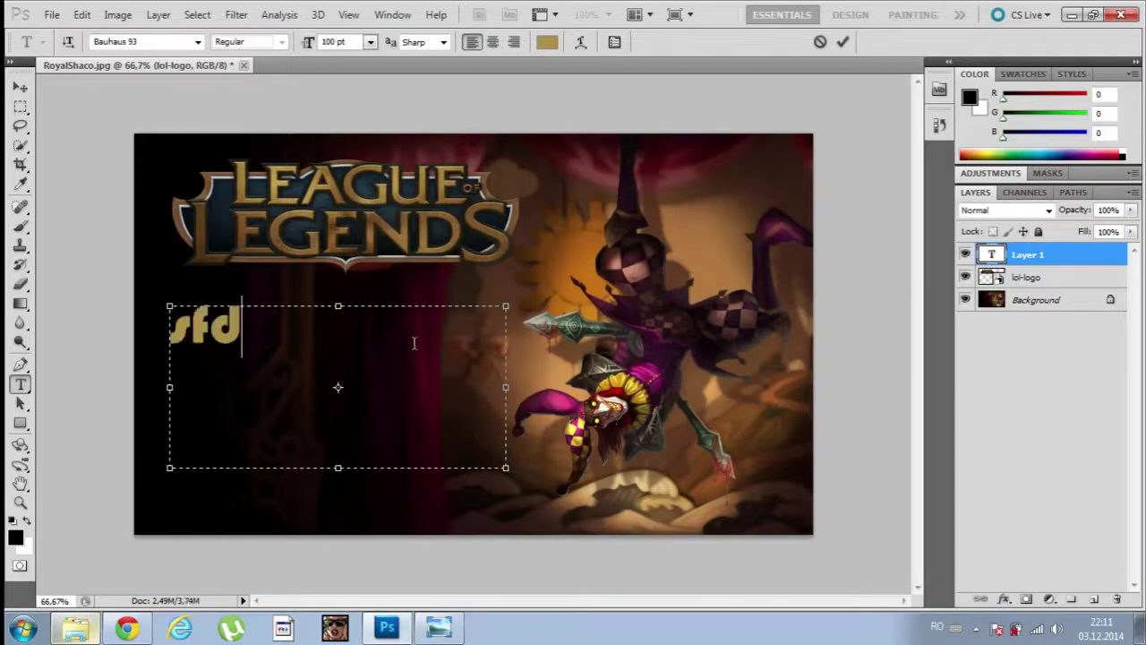
{"action": "key", "text": "BackSpace"}
{"action": "key", "text": "BackSpace"}
{"action": "key", "text": "BackSpace"}
{"action": "key", "text": "BackSpace"}
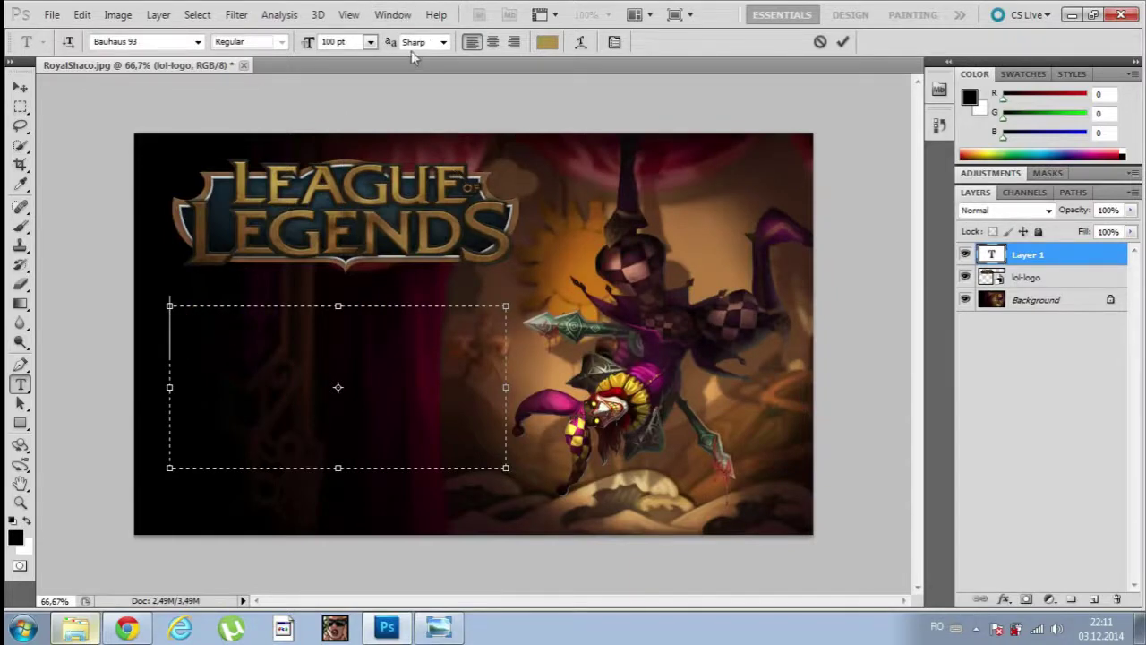
Step: Try the Algerian font with the sample letters "DSF", and clear them
{"action": "left_click", "coordinate": [198, 42]}
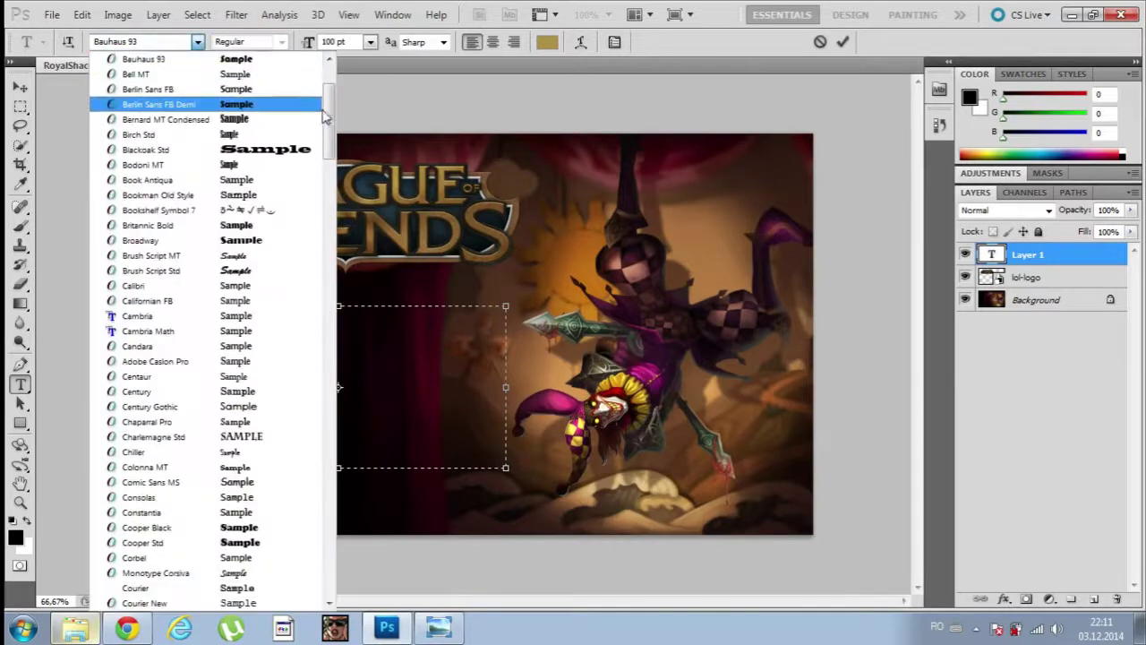
{"action": "left_click_drag", "start_coordinate": [332, 114], "coordinate": [332, 88]}
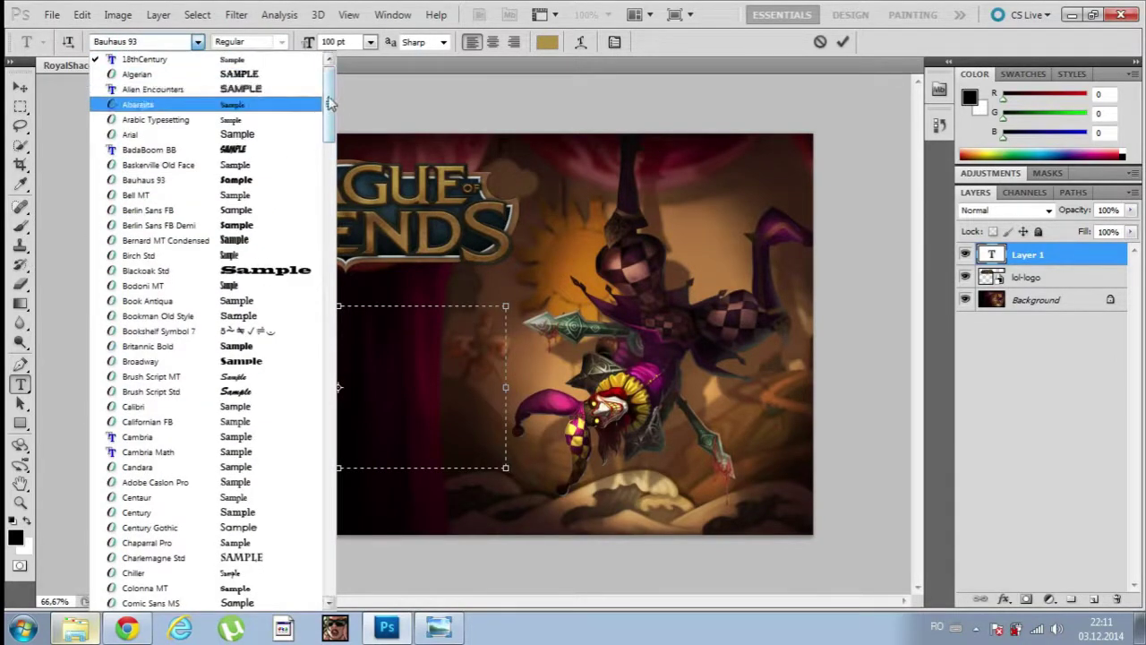
{"action": "left_click", "coordinate": [280, 79]}
{"action": "type", "text": "DSF"}
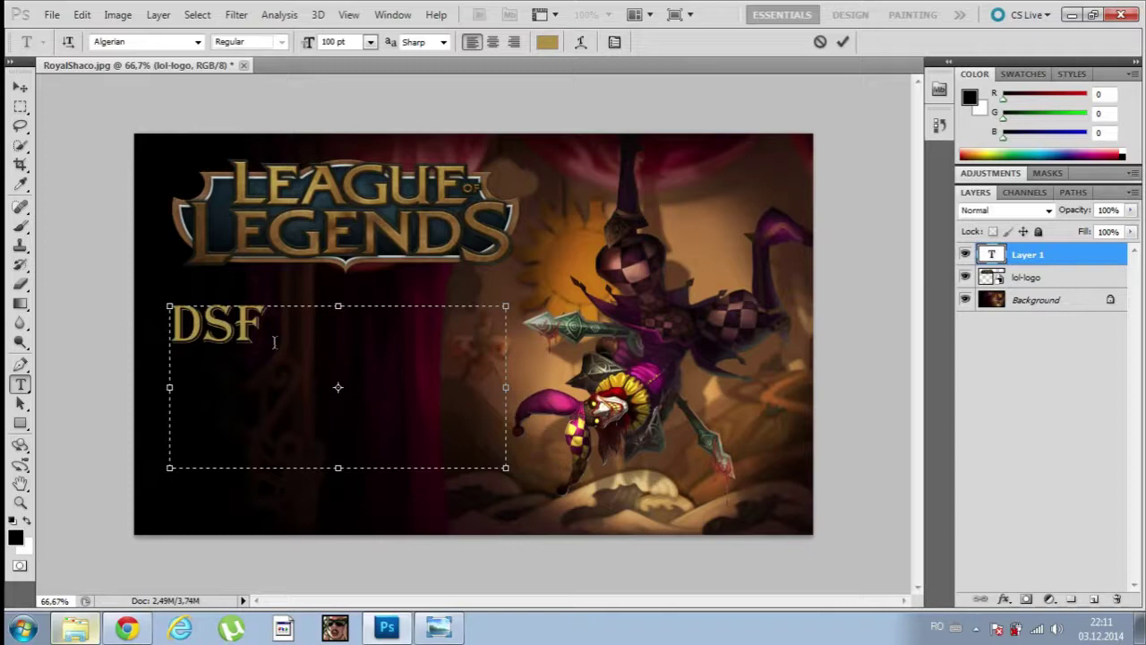
{"action": "key", "text": "BackSpace"}
{"action": "key", "text": "BackSpace"}
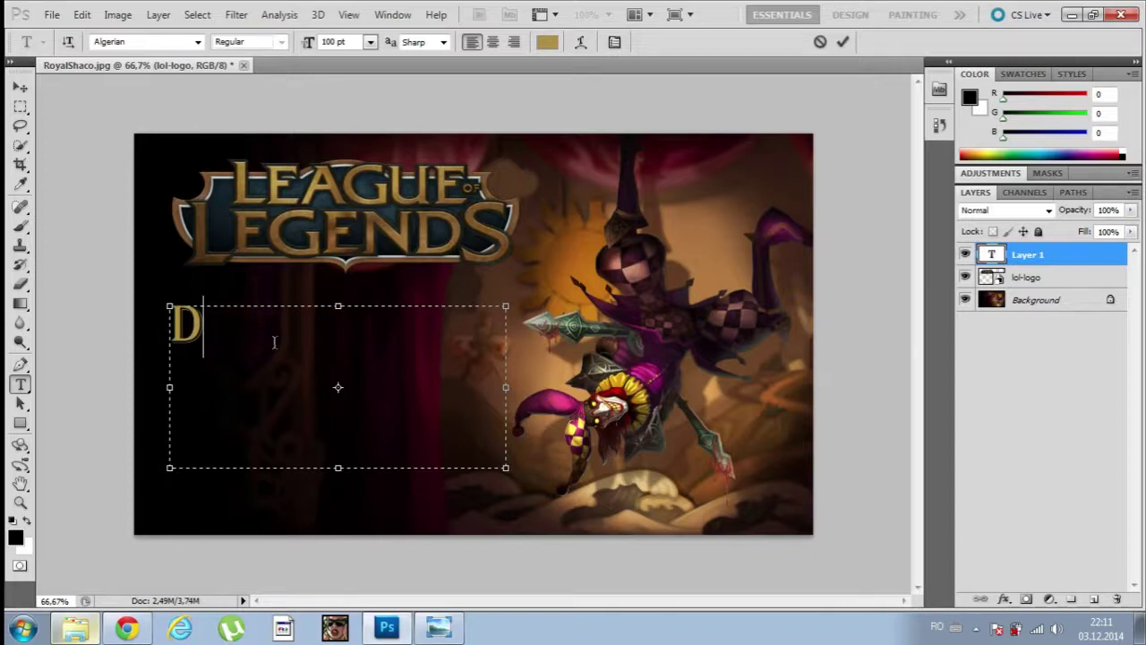
{"action": "key", "text": "BackSpace"}
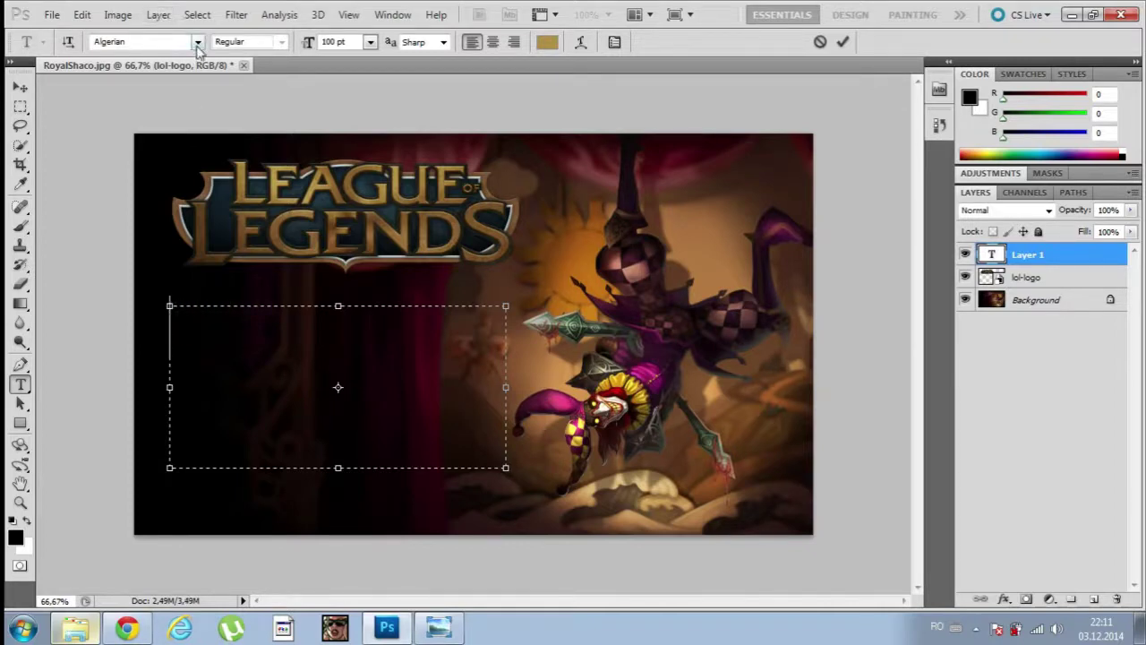
Step: Try the Alien Encounters font with the sample letters "DFS", and clear them
{"action": "left_click", "coordinate": [197, 42]}
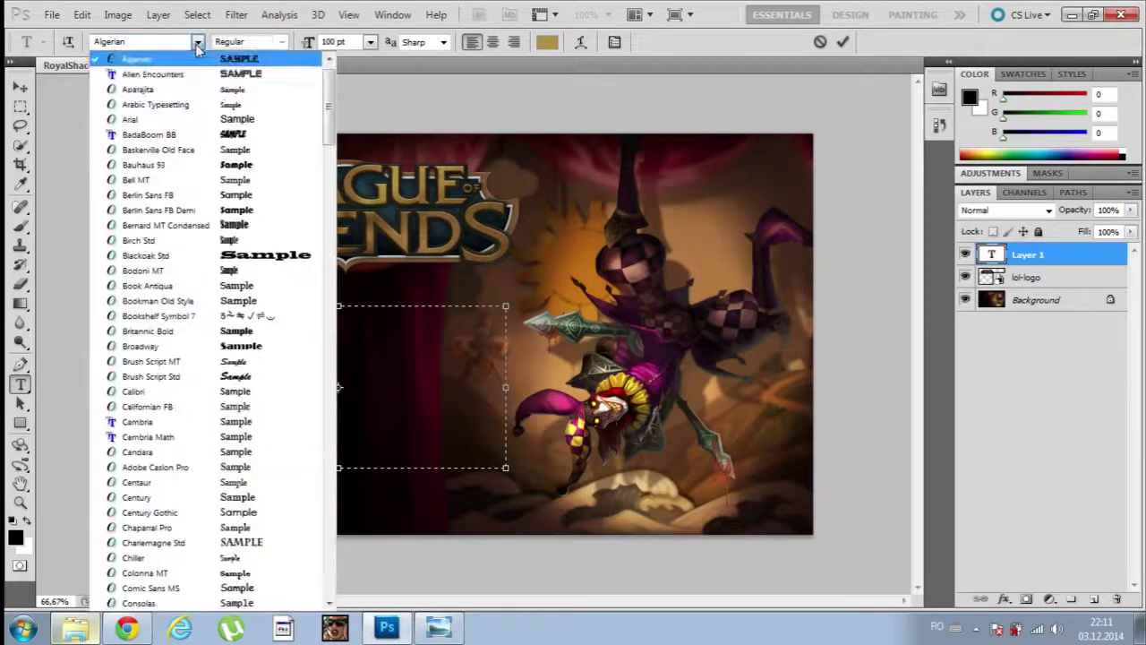
{"action": "left_click", "coordinate": [273, 77]}
{"action": "type", "text": "DFS"}
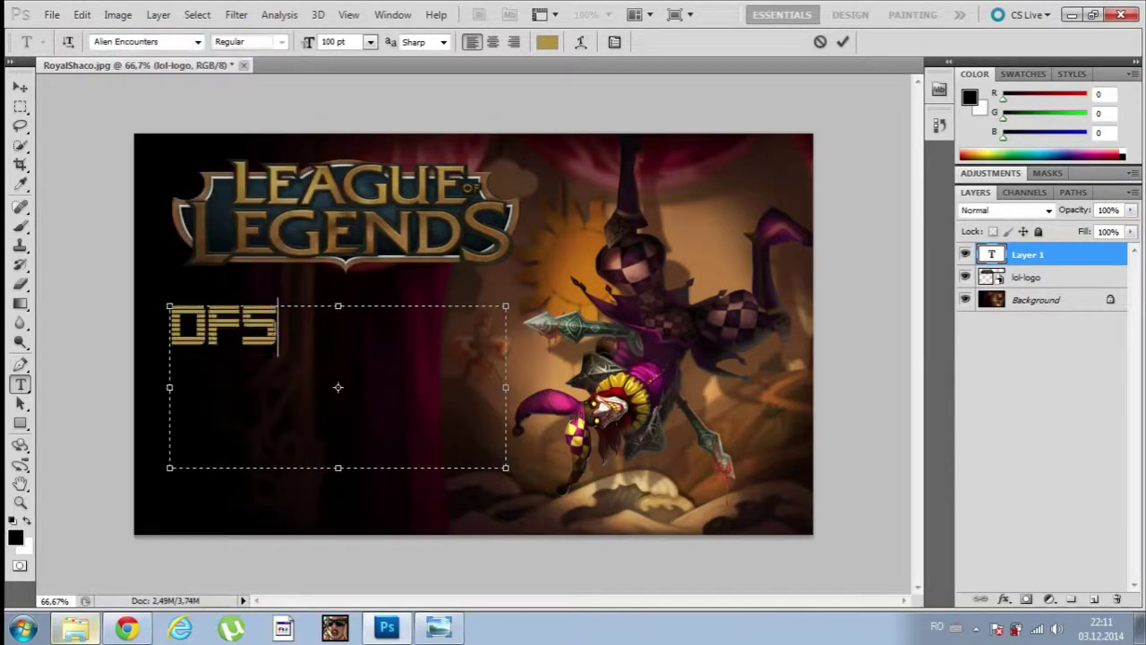
{"action": "key", "text": "BackSpace"}
{"action": "key", "text": "BackSpace"}
{"action": "key", "text": "BackSpace"}
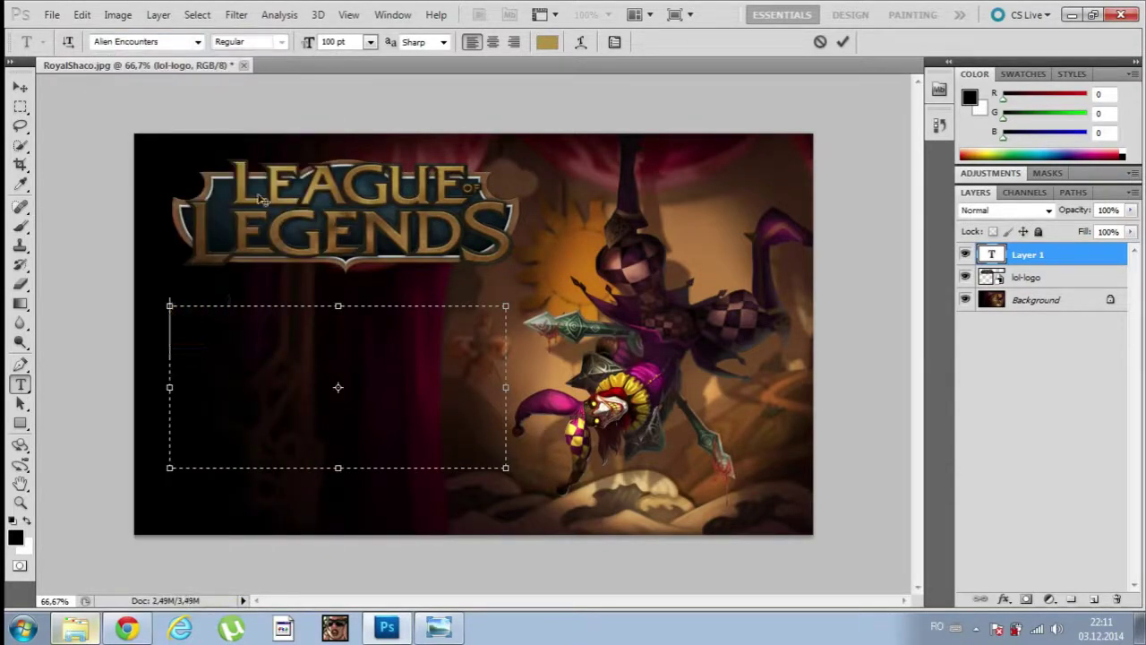
Step: Set the text font to Infierno, test it with a few sample letters, and clear them
{"action": "left_click", "coordinate": [197, 42]}
{"action": "left_click_drag", "start_coordinate": [334, 128], "coordinate": [334, 212]}
{"action": "scroll", "coordinate": [333, 215], "scroll_direction": "down", "scroll_amount": 5}
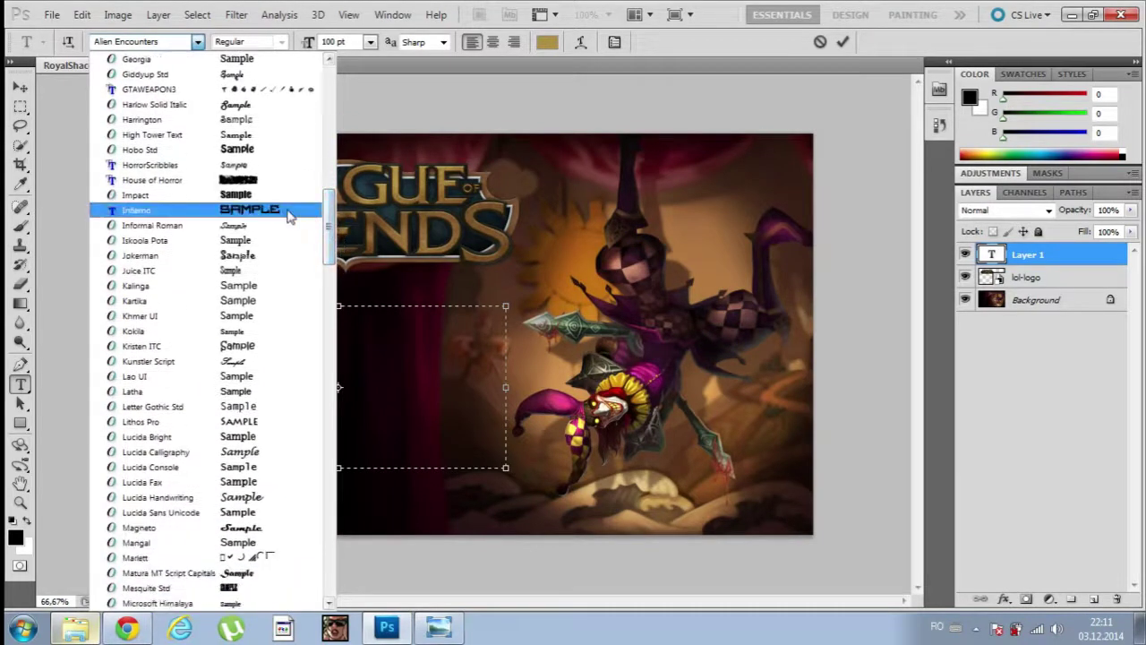
{"action": "left_click", "coordinate": [289, 215]}
{"action": "type", "text": "AD"}
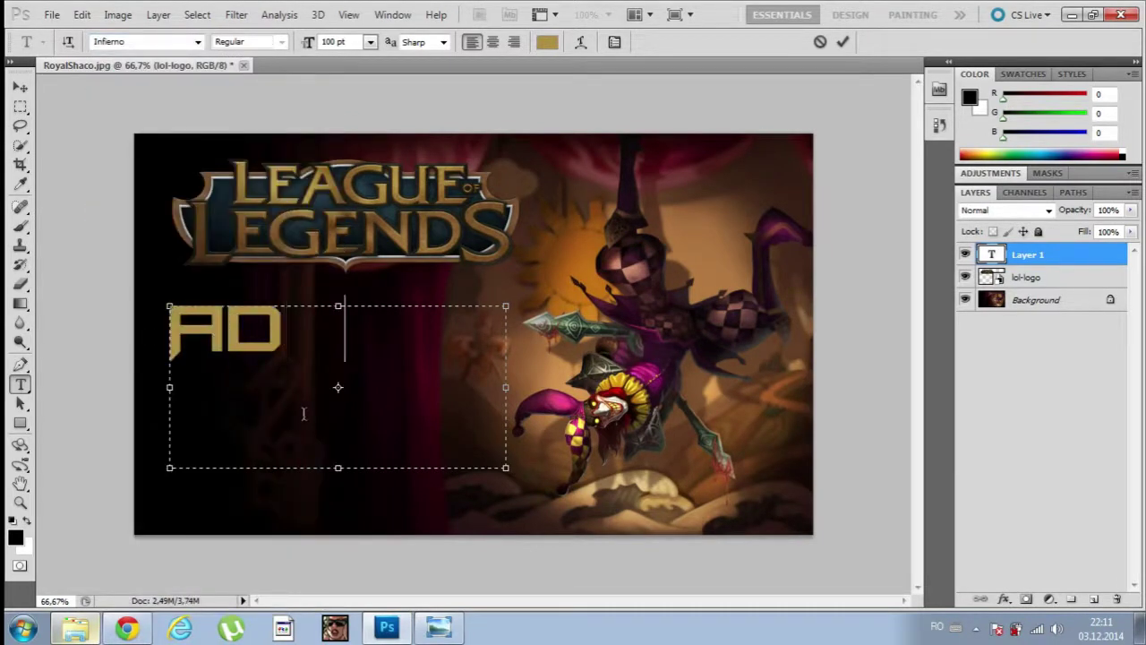
{"action": "type", "text": "C"}
{"action": "key", "text": "BackSpace"}
{"action": "key", "text": "BackSpace"}
{"action": "key", "text": "BackSpace"}
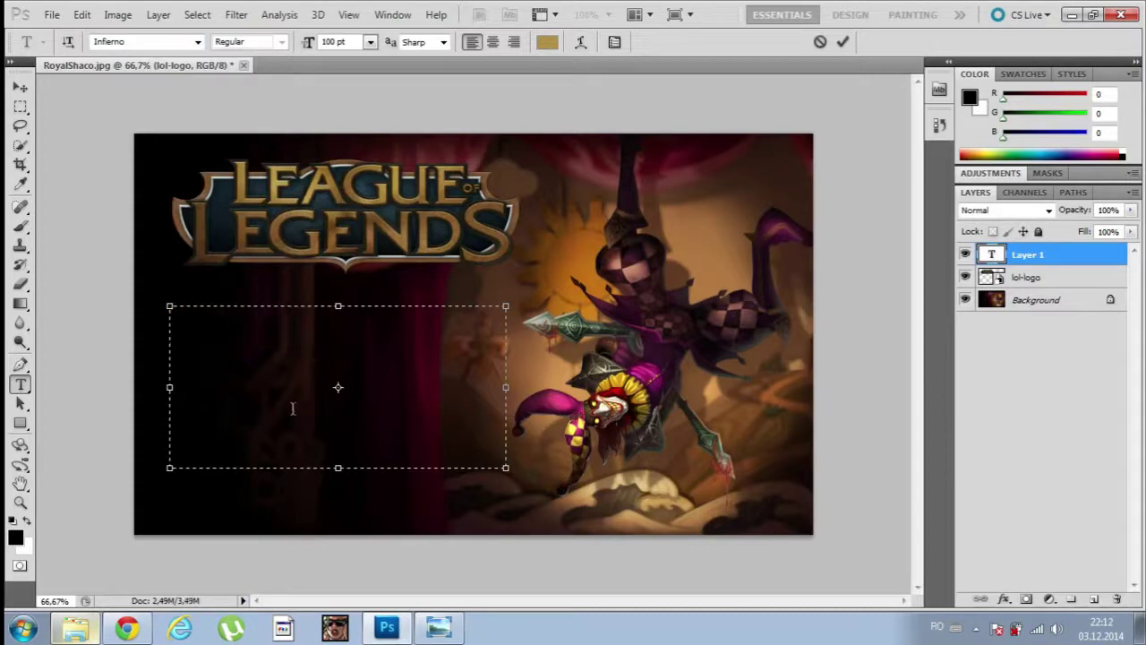
Step: Enlarge the text box, enter "JUNGLER", and shift the text slightly down and left under the logo
{"action": "left_click_drag", "start_coordinate": [507, 469], "coordinate": [661, 548]}
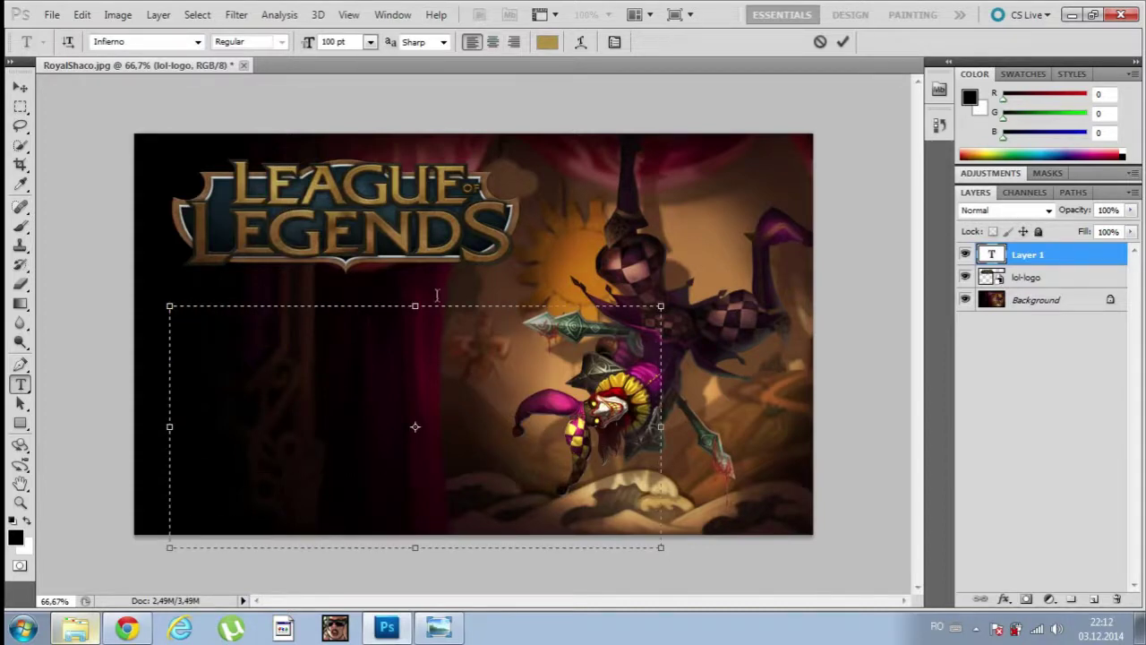
{"action": "type", "text": "JU"}
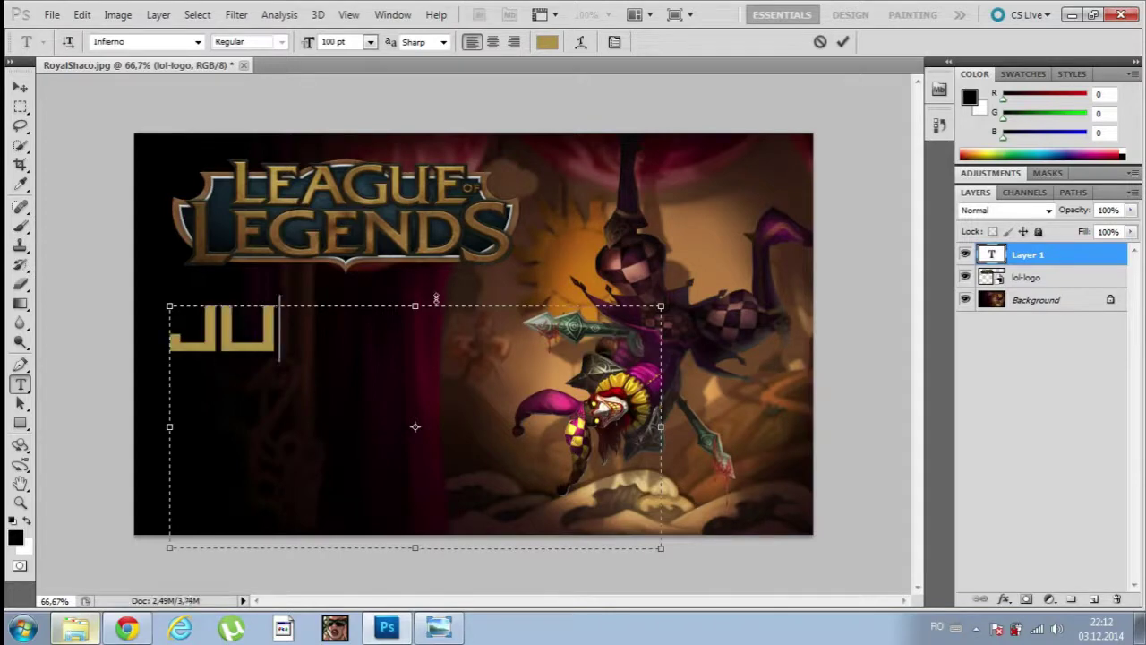
{"action": "type", "text": "NGLER"}
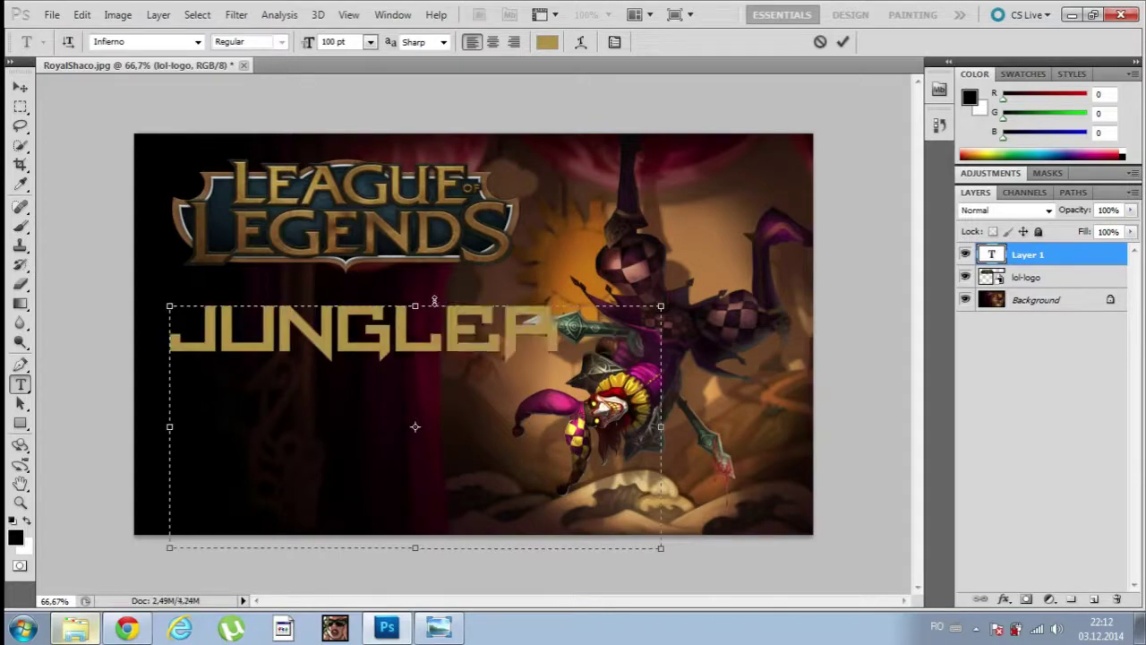
{"action": "mouse_move", "coordinate": [727, 529]}
{"action": "left_mouse_down"}
{"action": "mouse_move", "coordinate": [704, 528]}
{"action": "mouse_move", "coordinate": [686, 555]}
{"action": "mouse_move", "coordinate": [704, 555]}
{"action": "mouse_move", "coordinate": [708, 537]}
{"action": "left_mouse_up"}
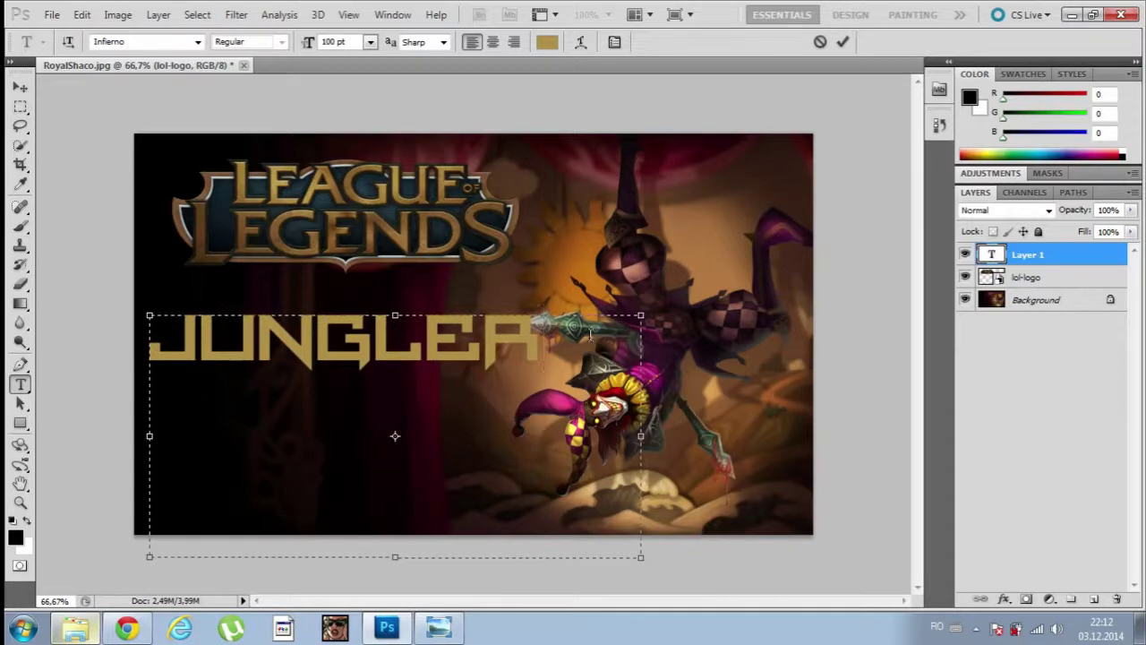
Step: Clear the "JUNGLER" title, re-enter it at 90 pt, and shift it slightly down and right under the logo
{"action": "key", "text": "BackSpace"}
{"action": "key", "text": "BackSpace"}
{"action": "key", "text": "BackSpace"}
{"action": "key", "text": "BackSpace"}
{"action": "key", "text": "BackSpace"}
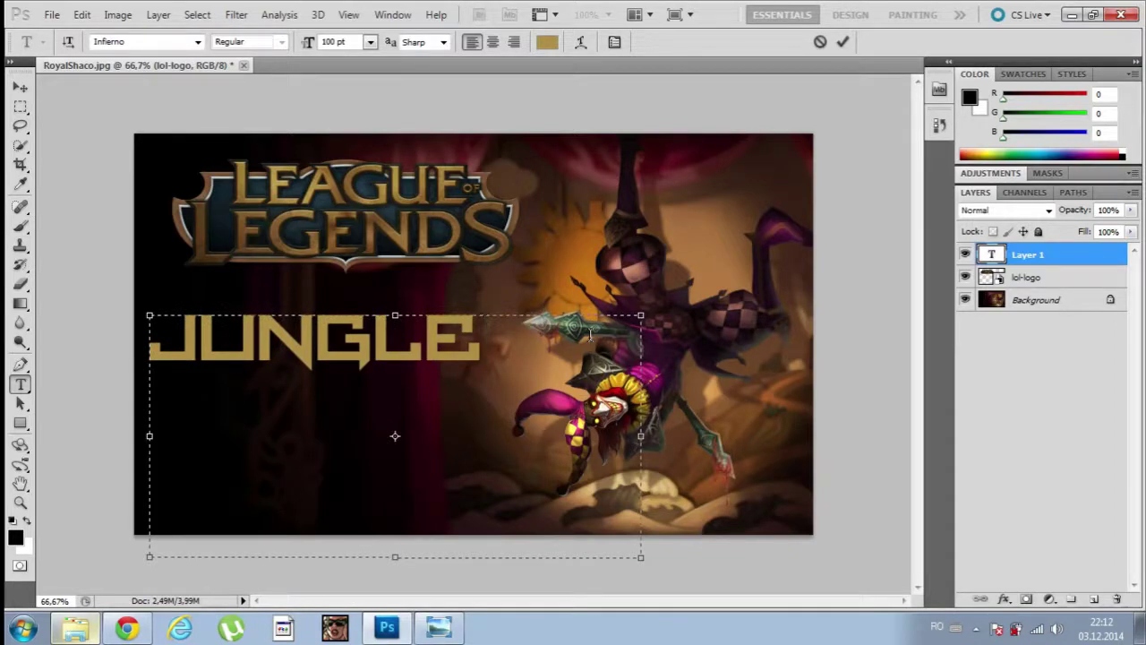
{"action": "key", "text": "BackSpace"}
{"action": "key", "text": "BackSpace"}
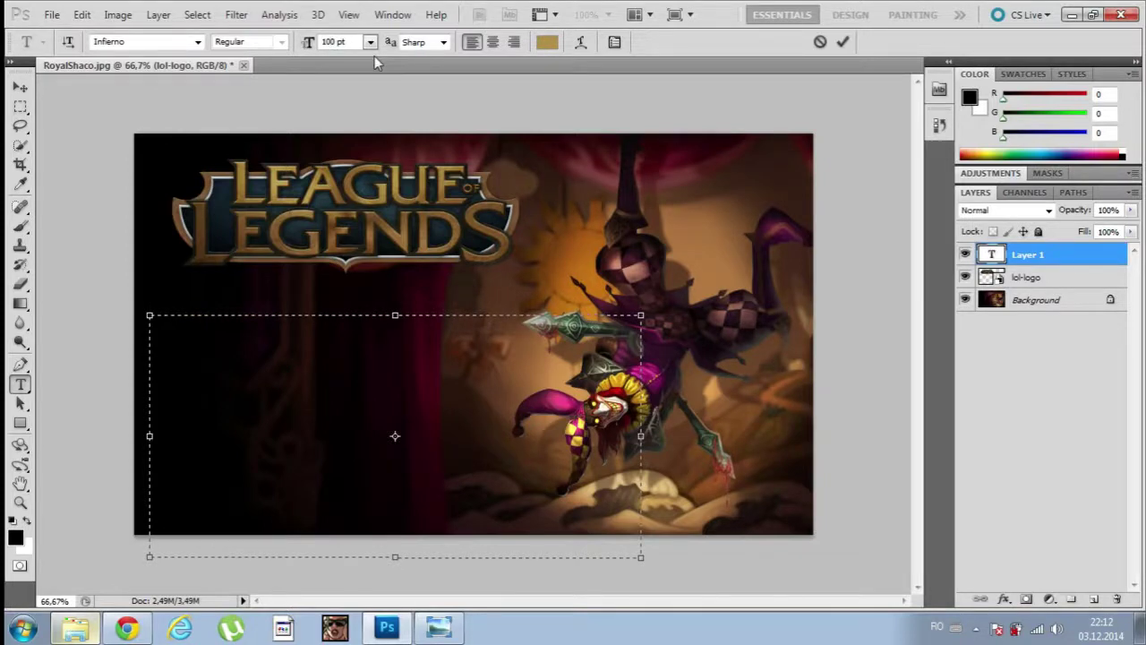
{"action": "key", "text": "BackSpace"}
{"action": "key", "text": "BackSpace"}
{"action": "key", "text": "BackSpace"}
{"action": "type", "text": "30J"}
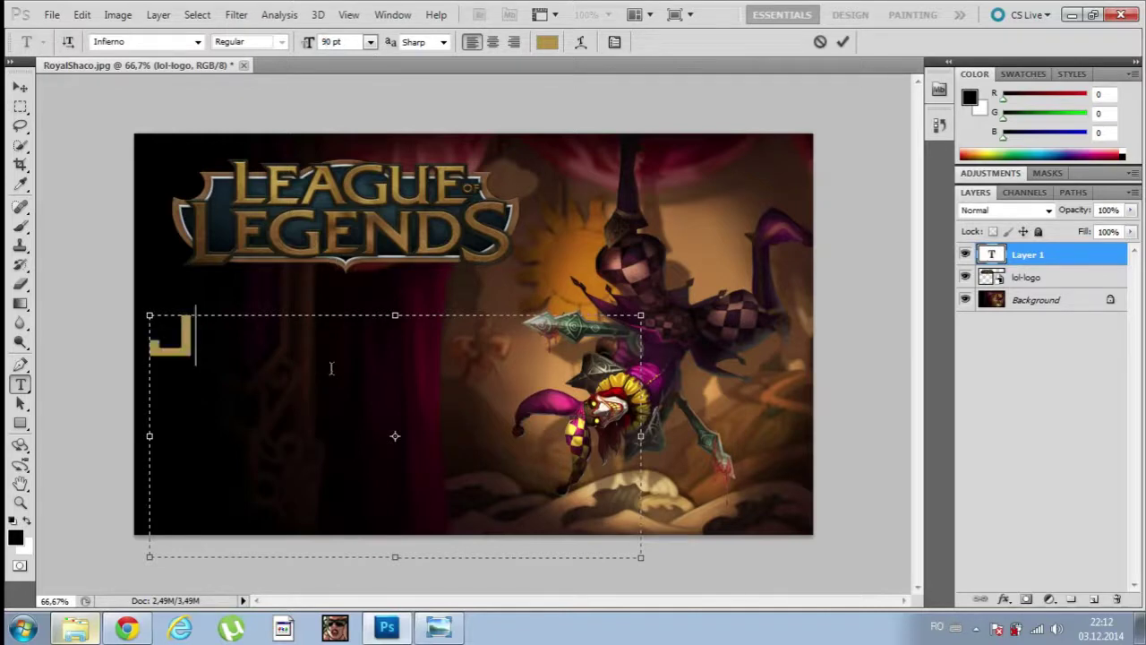
{"action": "type", "text": "UNGLER"}
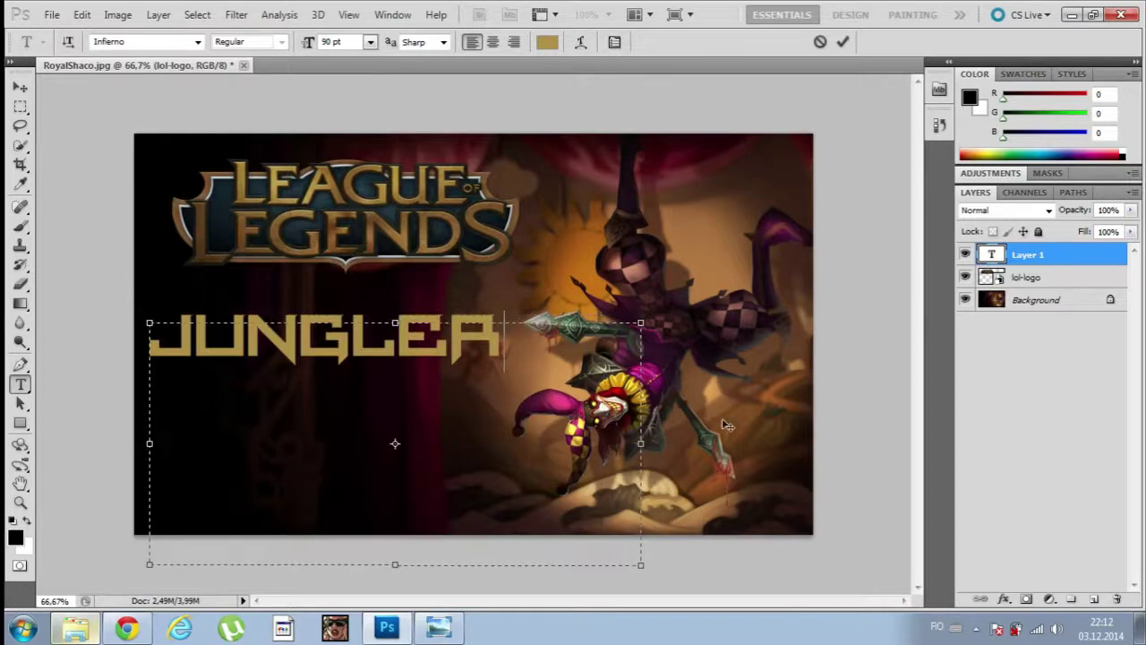
{"action": "left_click_drag", "start_coordinate": [725, 412], "coordinate": [741, 436]}
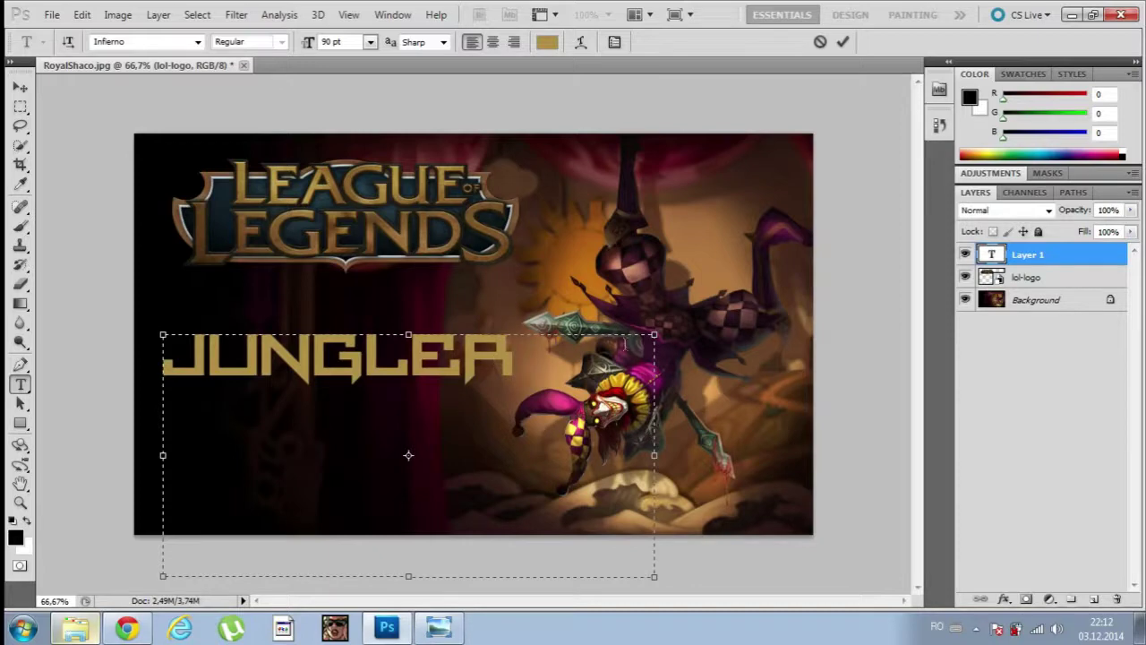
Step: Try the preset layer styles with outer glow, bevelled gradients and a plain color overlay on the "JUNGLER" text
{"action": "left_click", "coordinate": [1023, 192]}
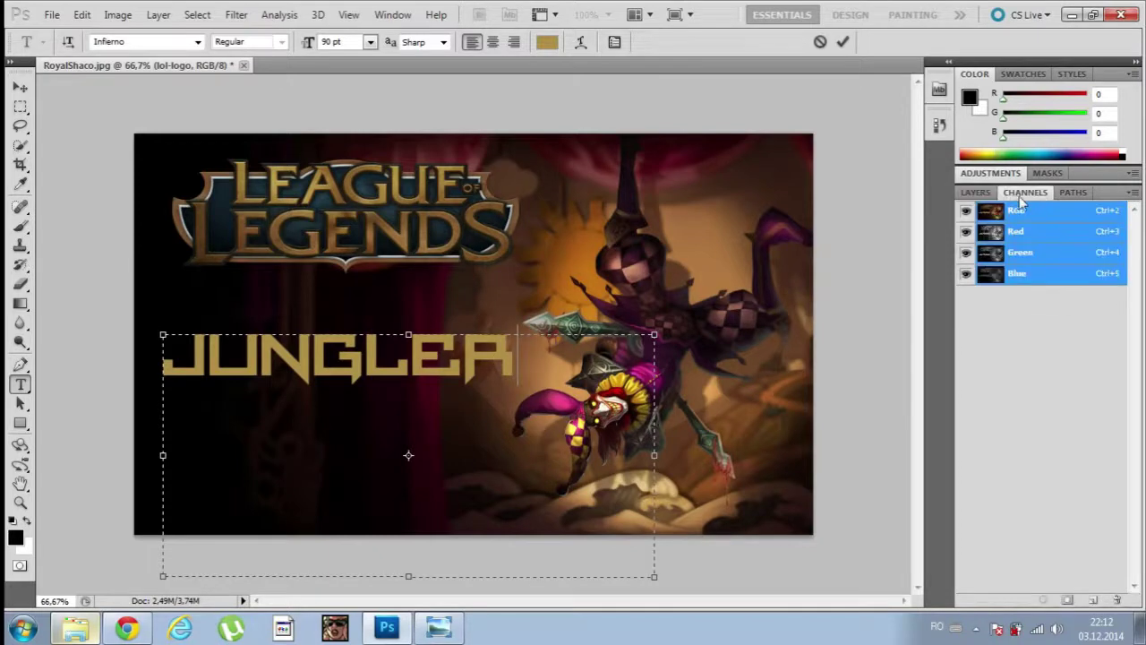
{"action": "key", "text": "F7"}
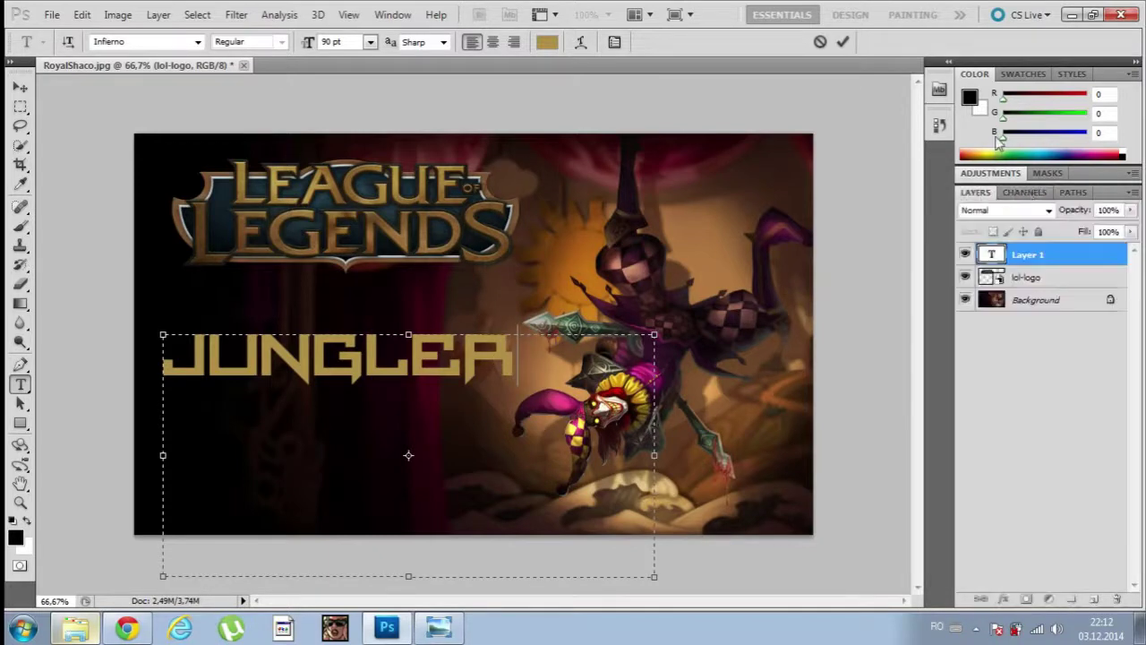
{"action": "left_click", "coordinate": [1025, 74]}
{"action": "left_click", "coordinate": [1070, 75]}
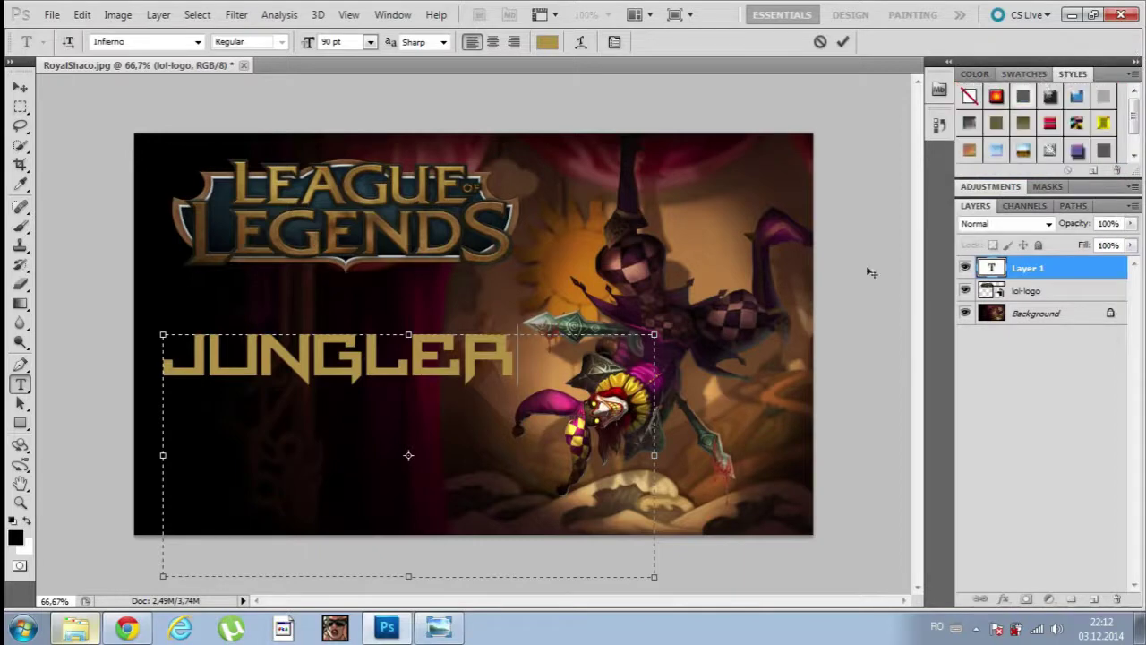
{"action": "left_click", "coordinate": [999, 97]}
{"action": "left_click", "coordinate": [1051, 98]}
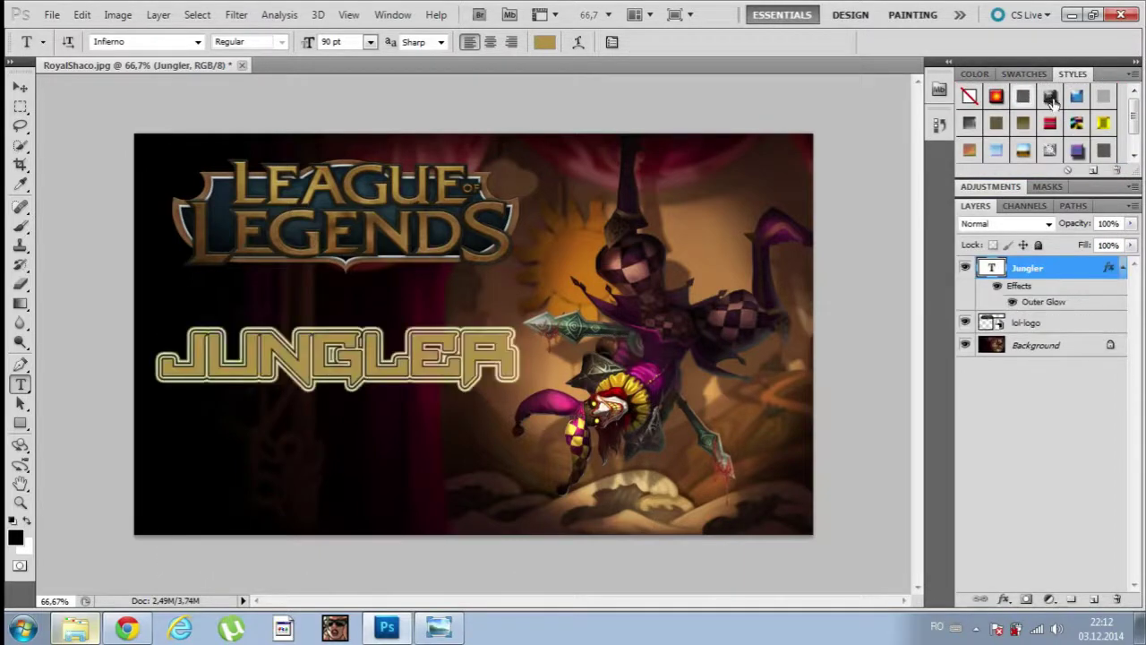
{"action": "left_click", "coordinate": [1077, 100]}
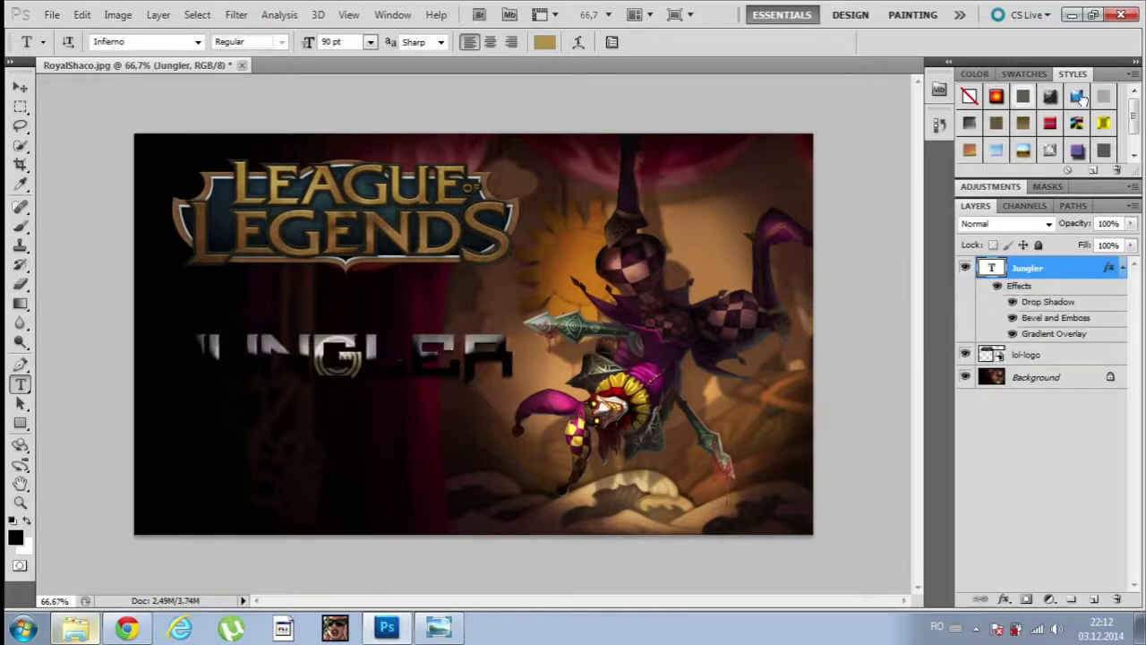
{"action": "left_click", "coordinate": [1102, 98]}
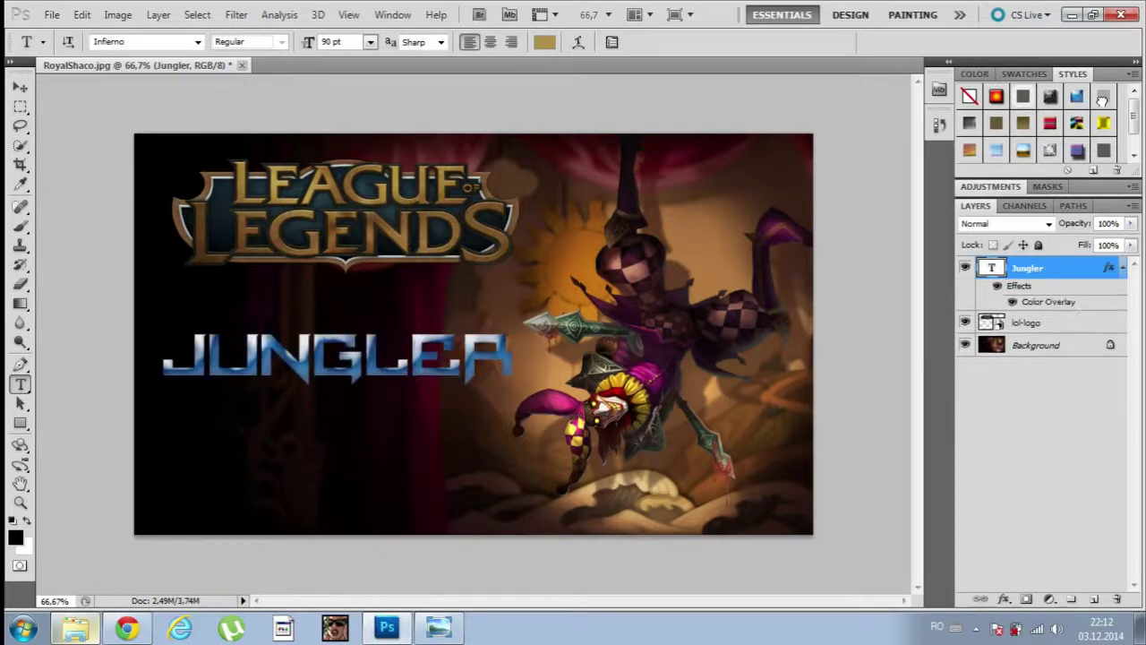
Step: Try the gold gradient, multicolored pattern and yellow satin preset styles on the "JUNGLER" text
{"action": "left_click", "coordinate": [997, 124]}
{"action": "left_click", "coordinate": [1024, 124]}
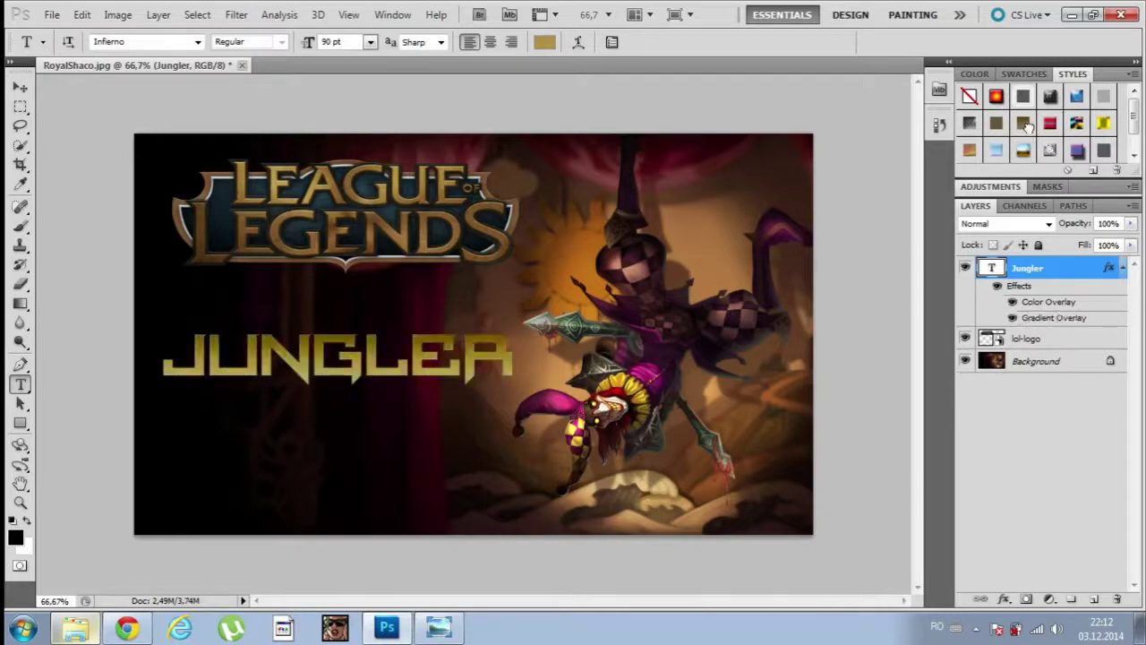
{"action": "left_click", "coordinate": [1050, 124]}
{"action": "left_click", "coordinate": [1077, 123]}
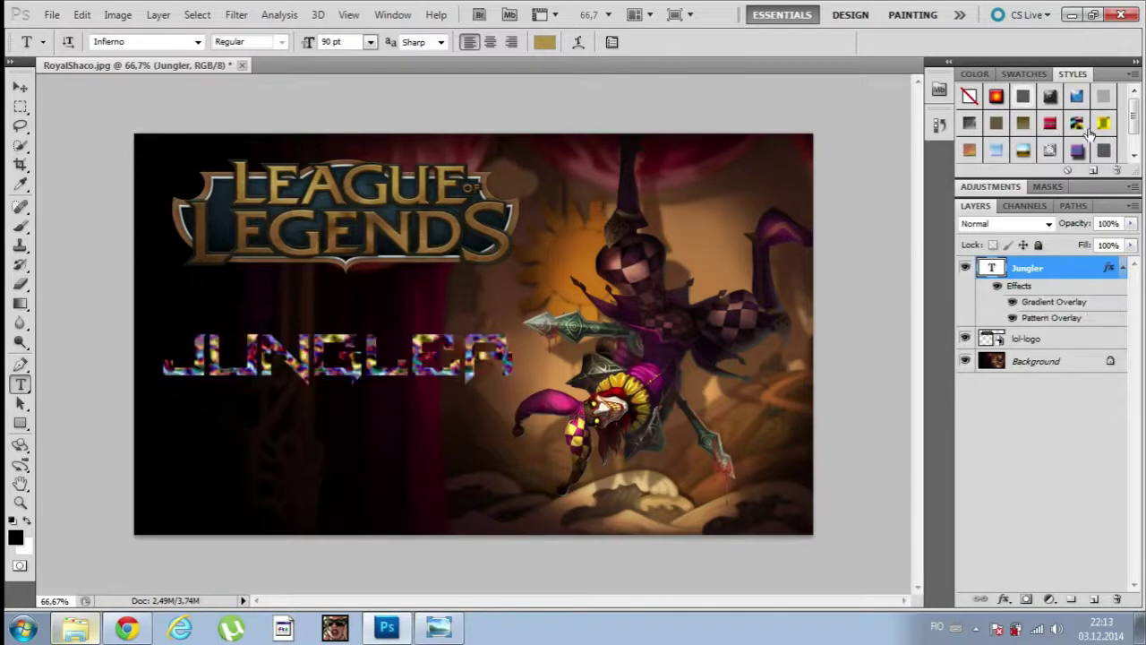
{"action": "left_click", "coordinate": [1097, 125]}
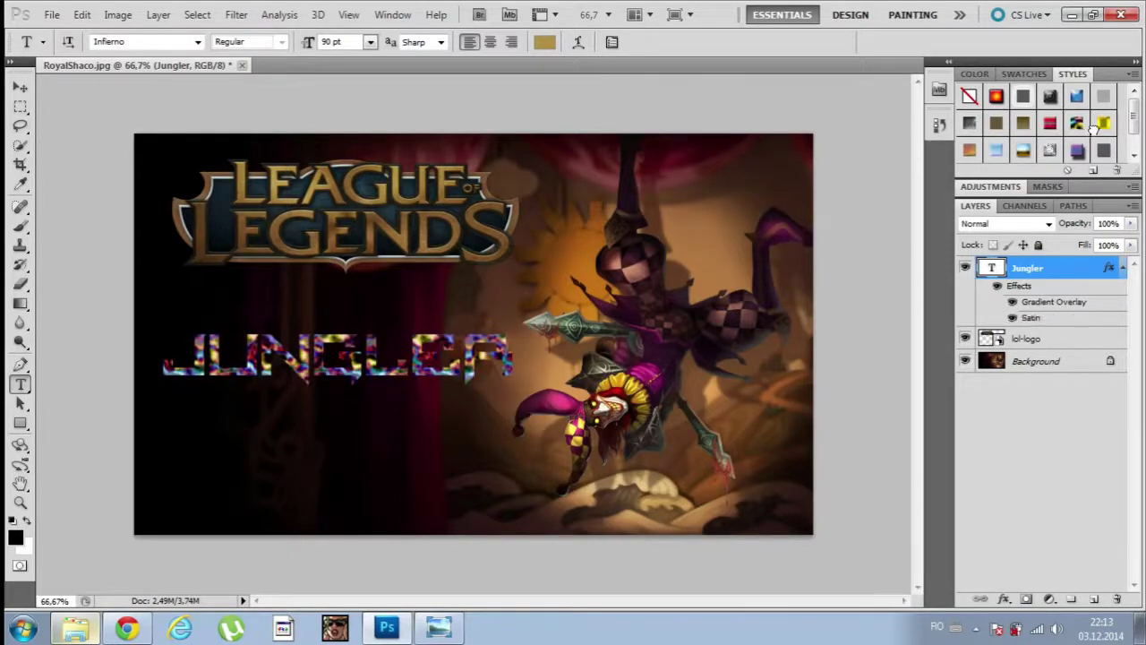
Step: Try the blue-and-gold chrome, pink-and-purple gradient and plain drop shadow preset styles on the "JUNGLER" text
{"action": "left_click", "coordinate": [999, 154]}
{"action": "left_click", "coordinate": [1024, 152]}
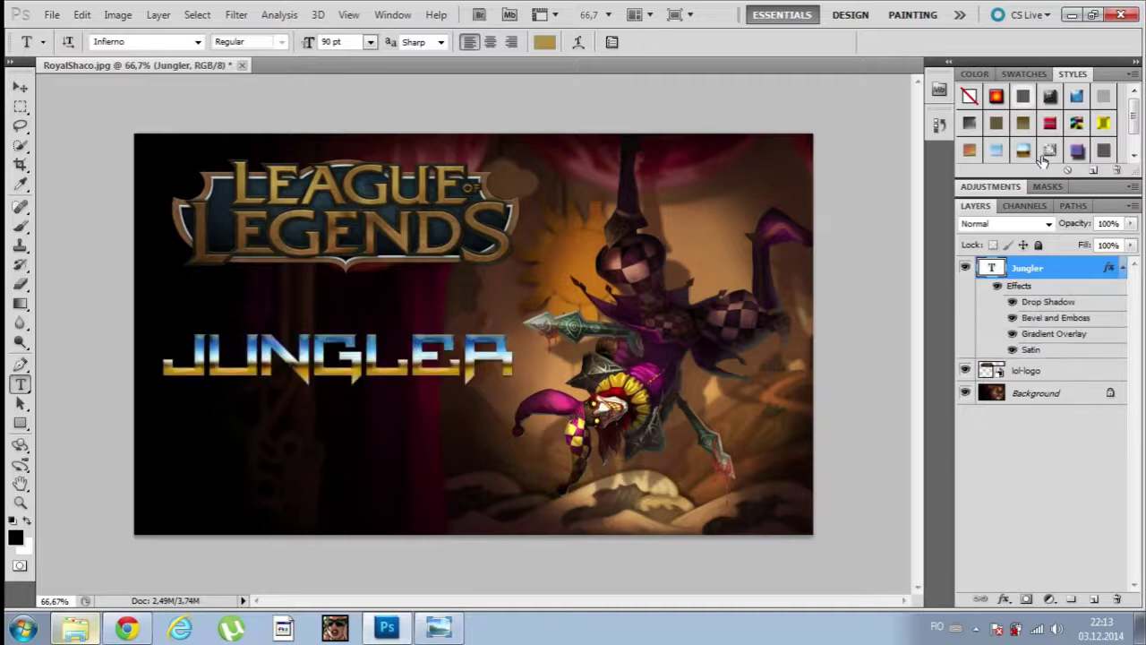
{"action": "left_click", "coordinate": [1050, 152]}
{"action": "left_click", "coordinate": [1077, 151]}
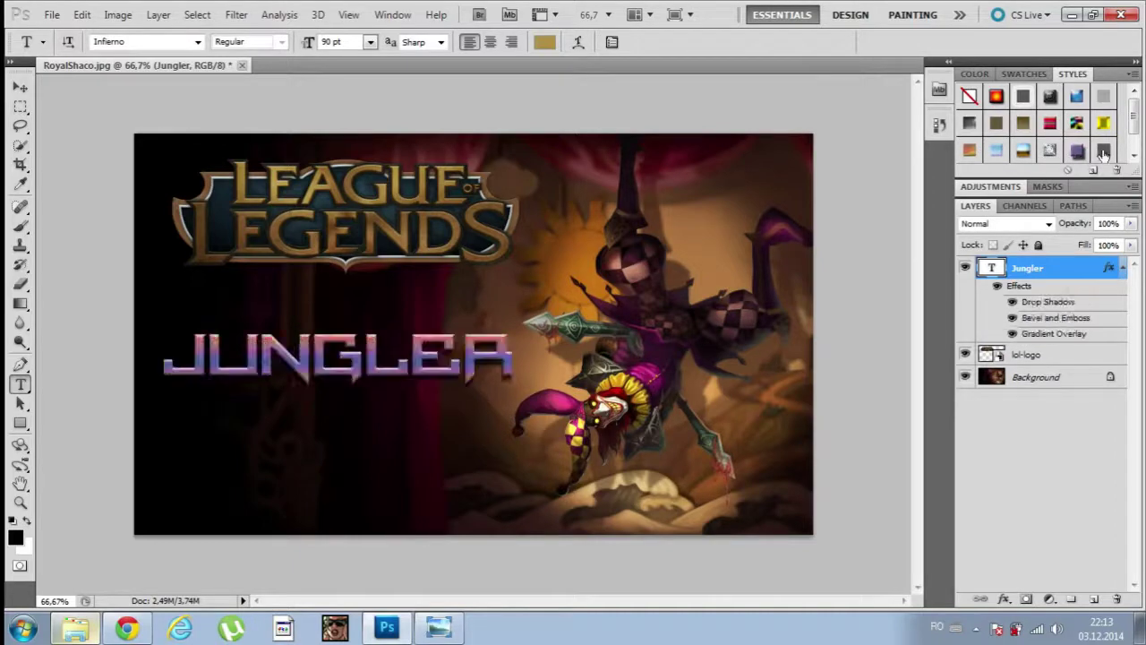
{"action": "left_click", "coordinate": [1104, 150]}
{"action": "scroll", "coordinate": [1136, 118], "scroll_direction": "down", "scroll_amount": 2}
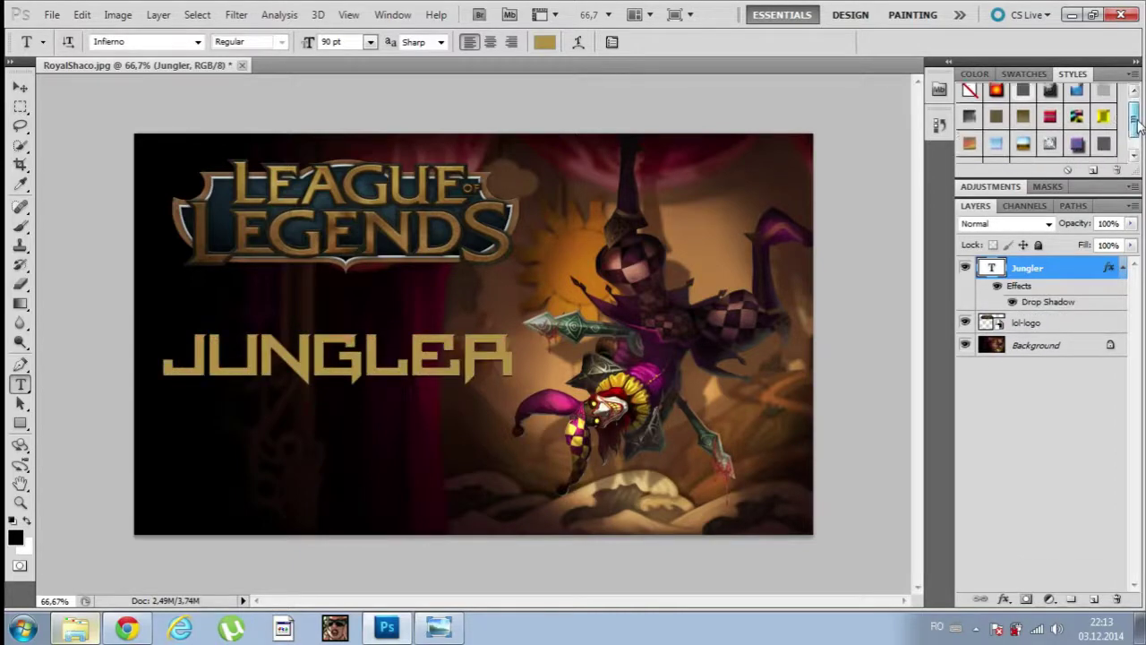
Step: Apply the preset style with only a thin stroke that keeps the "JUNGLER" text's gold fill
{"action": "left_click", "coordinate": [970, 154]}
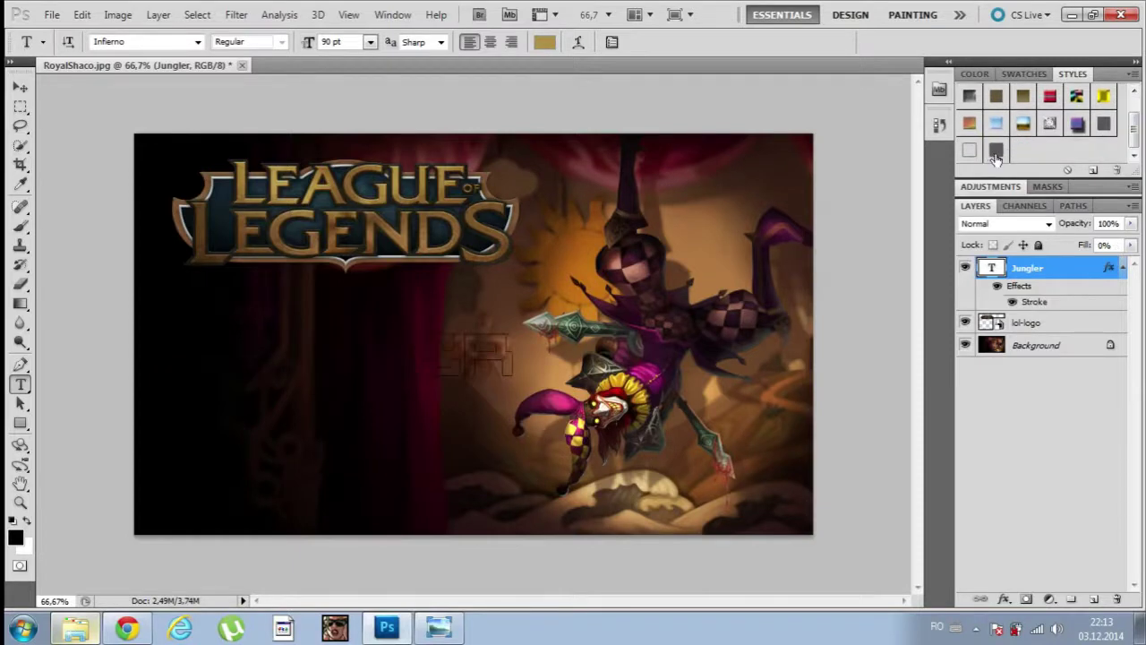
{"action": "left_click", "coordinate": [997, 123]}
{"action": "left_click", "coordinate": [995, 151]}
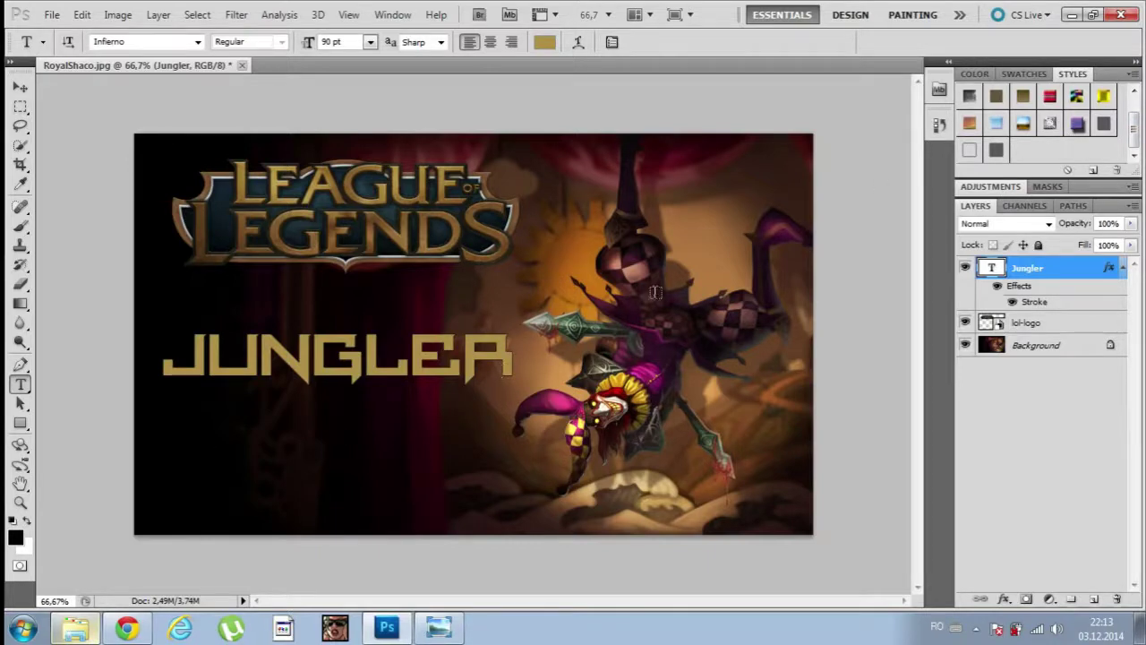
{"action": "left_click", "coordinate": [1024, 205]}
{"action": "scroll", "coordinate": [1010, 104], "scroll_direction": "up", "scroll_amount": 2}
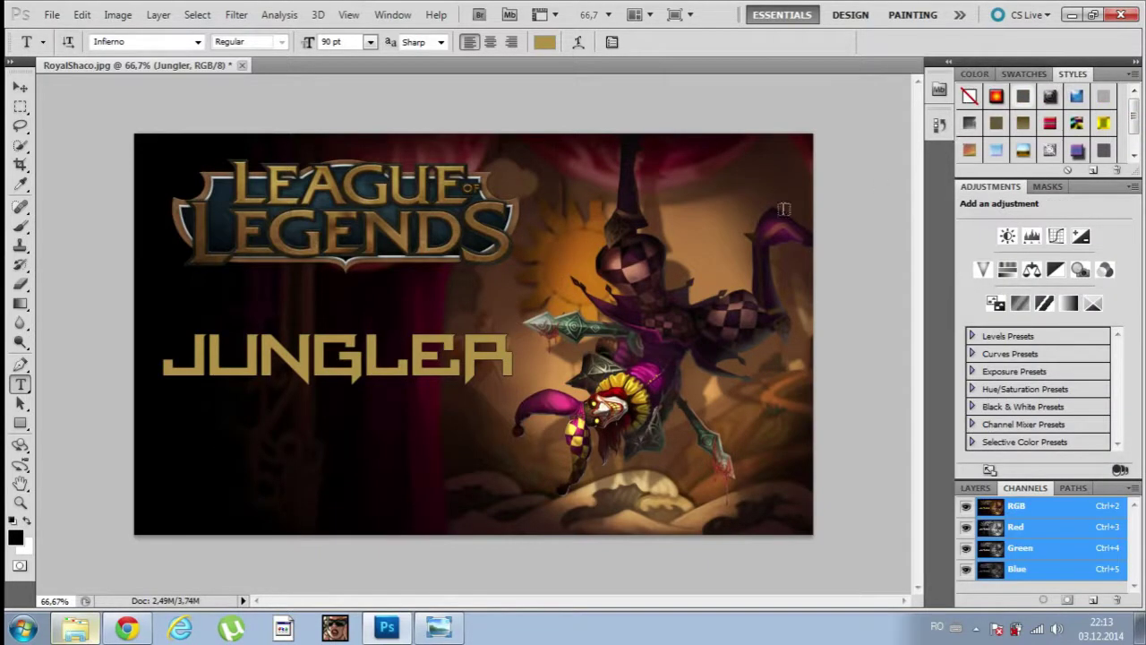
{"action": "scroll", "coordinate": [1135, 132], "scroll_direction": "down", "scroll_amount": 1}
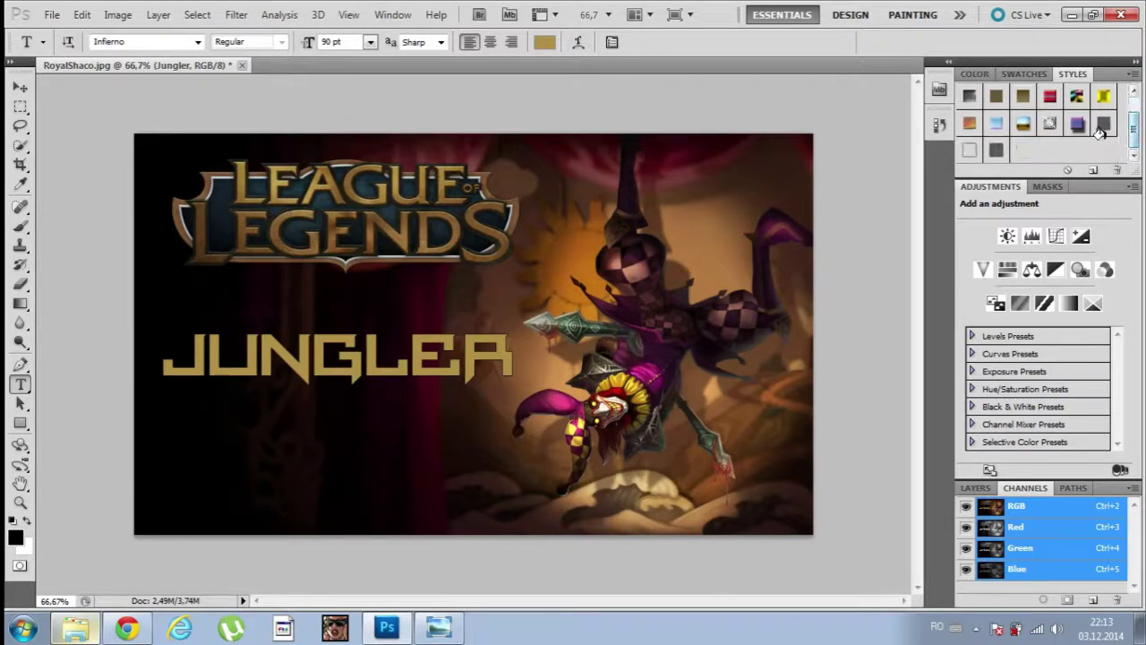
{"action": "left_click", "coordinate": [1101, 130]}
{"action": "left_click", "coordinate": [752, 179]}
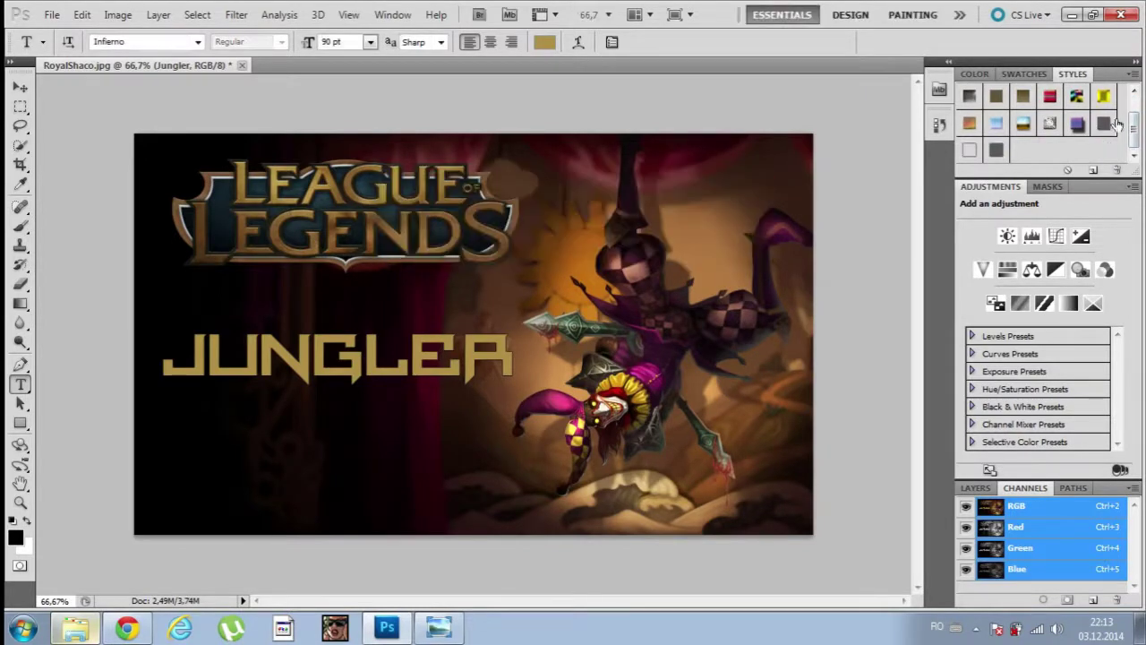
{"action": "left_click", "coordinate": [1046, 186]}
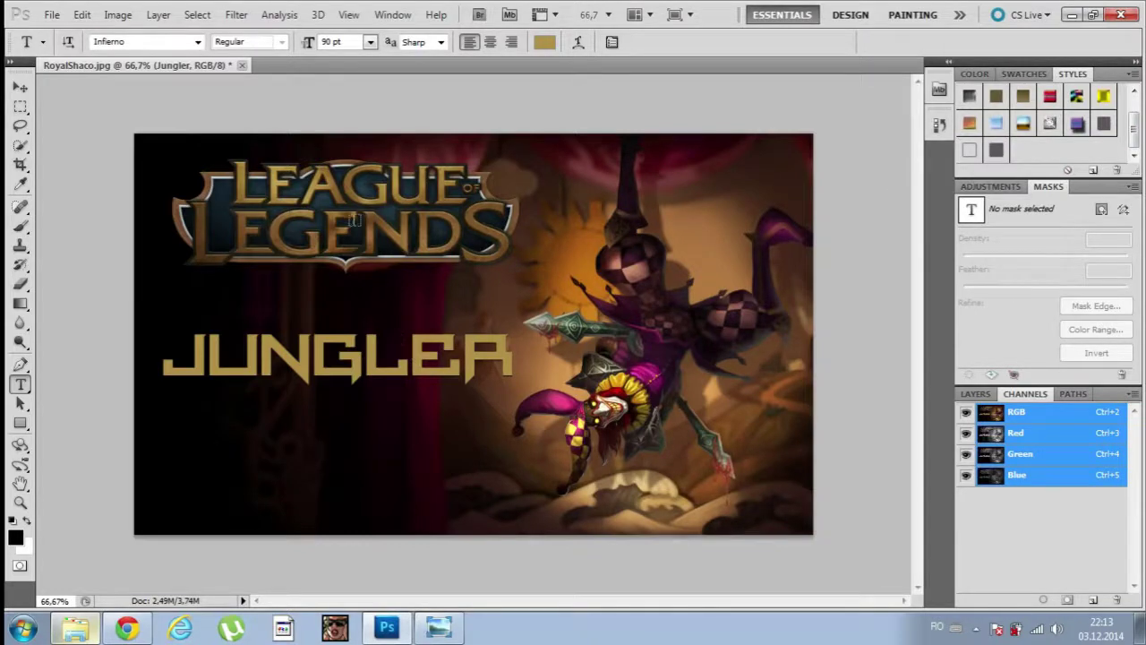
Step: Set the "JUNGLER" text color to the darker gold #996e33 sampled from the League of Legends logo
{"action": "left_click", "coordinate": [545, 42]}
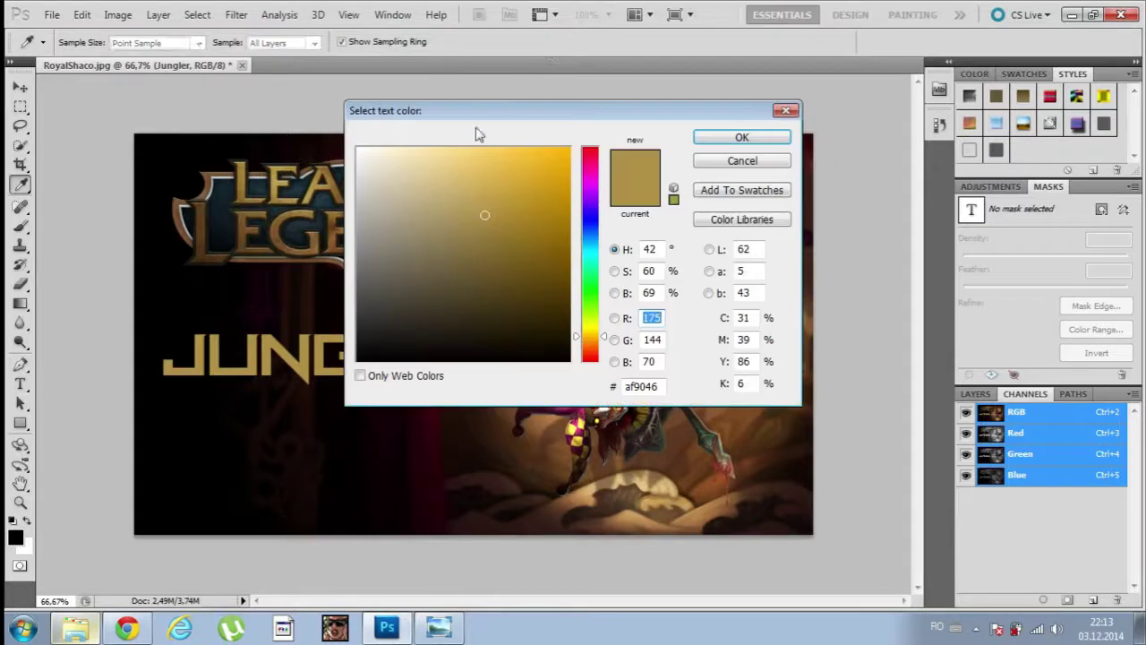
{"action": "left_click_drag", "start_coordinate": [507, 117], "coordinate": [592, 142]}
{"action": "left_click", "coordinate": [208, 243]}
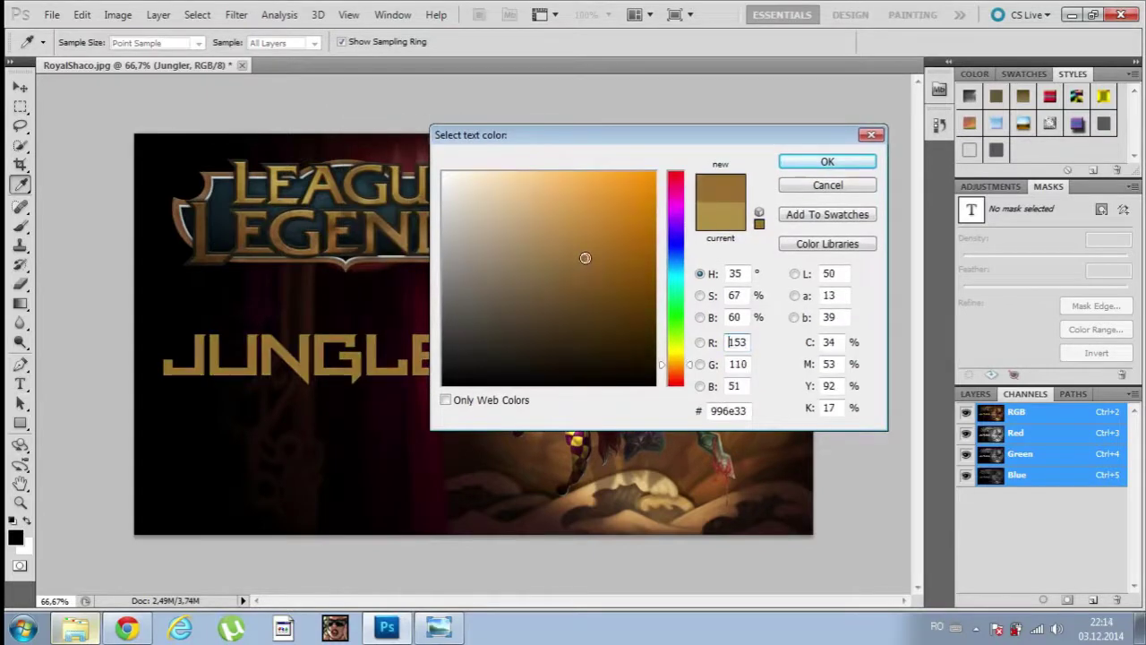
{"action": "left_click", "coordinate": [844, 165]}
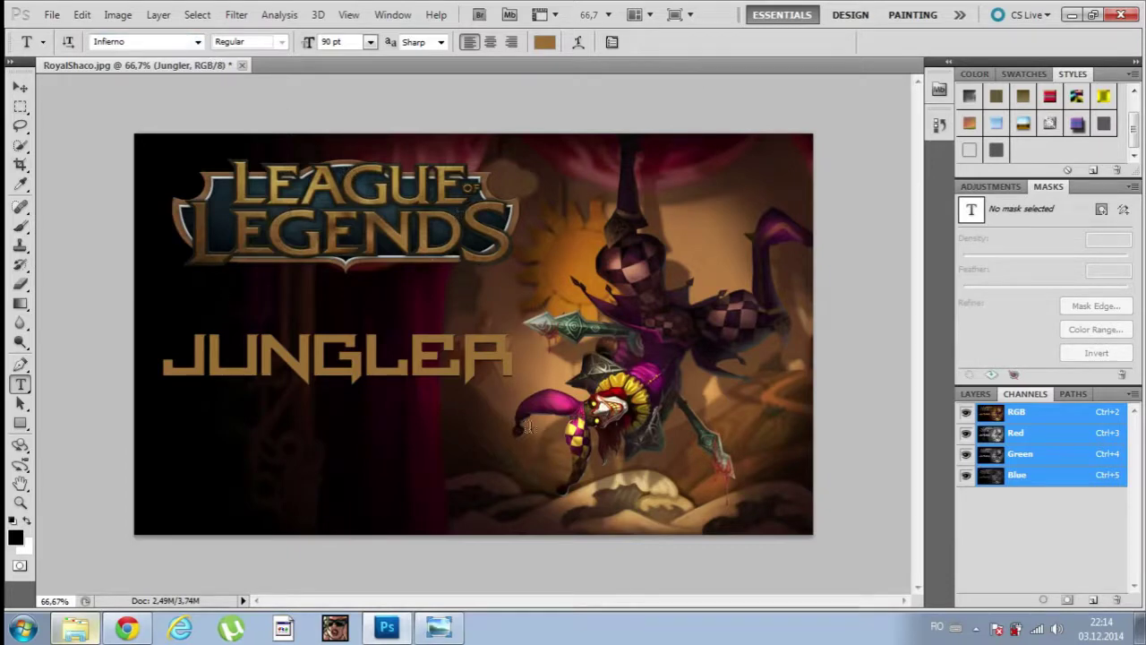
Step: Create a small text box below the end of "JUNGLER", test the characters "3" and "#" in it, and clear them
{"action": "left_click_drag", "start_coordinate": [575, 441], "coordinate": [697, 518]}
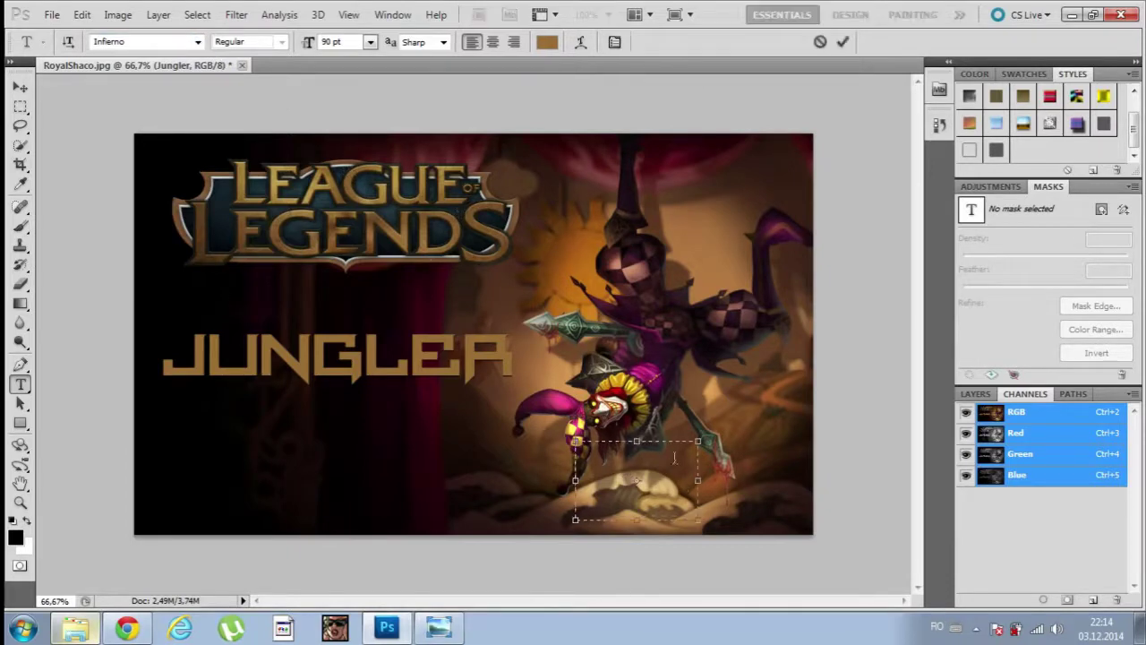
{"action": "left_click_drag", "start_coordinate": [742, 440], "coordinate": [624, 442]}
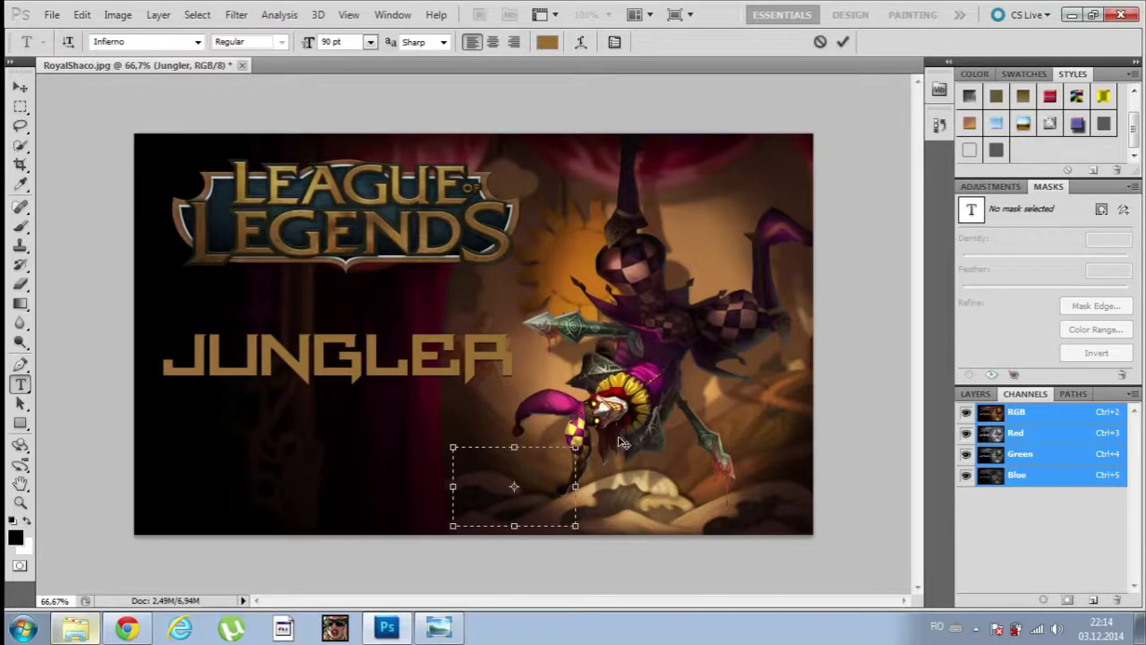
{"action": "type", "text": "3"}
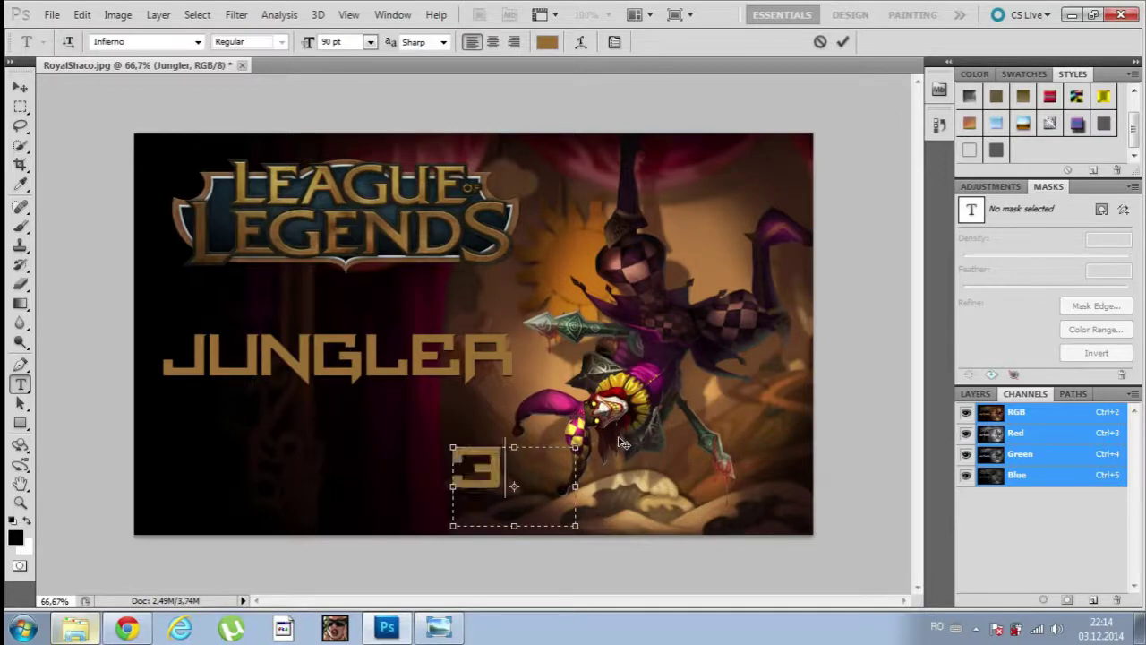
{"action": "key", "text": "BackSpace"}
{"action": "type", "text": "#"}
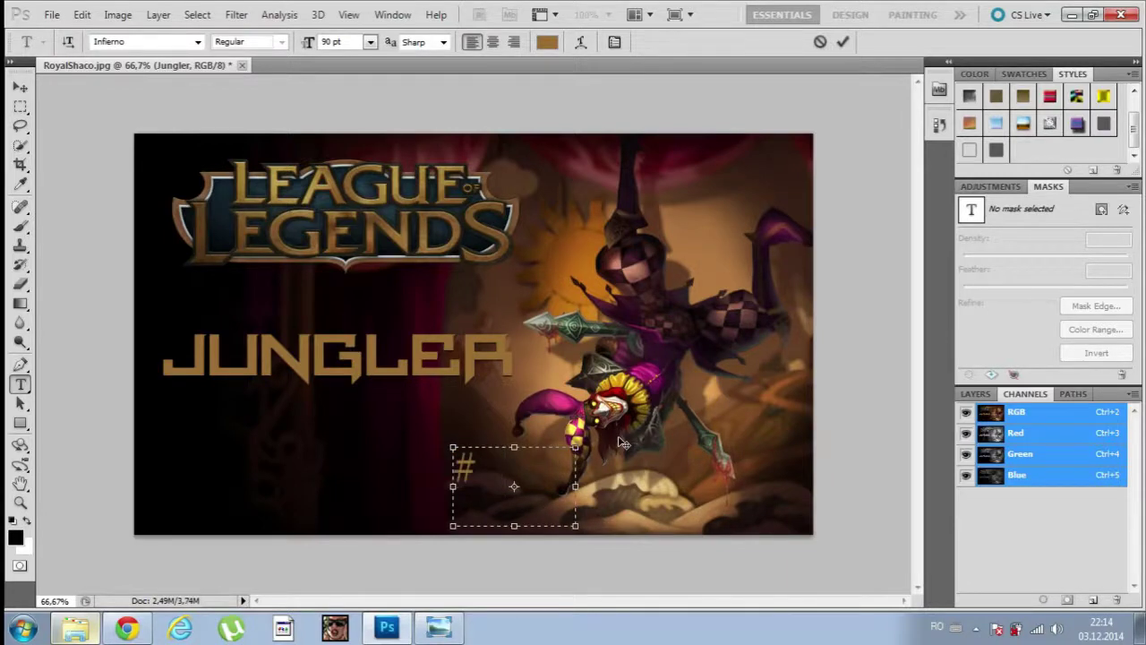
{"action": "key", "text": "BackSpace"}
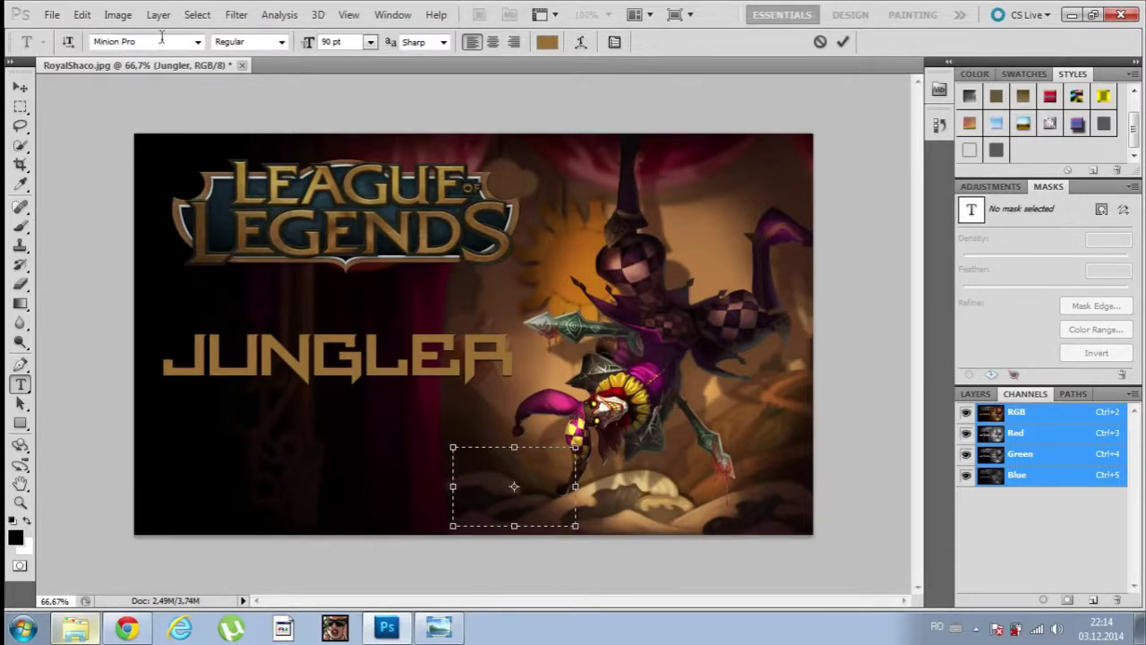
Step: Set the new text box's font to Bauhaus 93, test it with "#1" and "#7", and clear the samples
{"action": "left_click", "coordinate": [198, 42]}
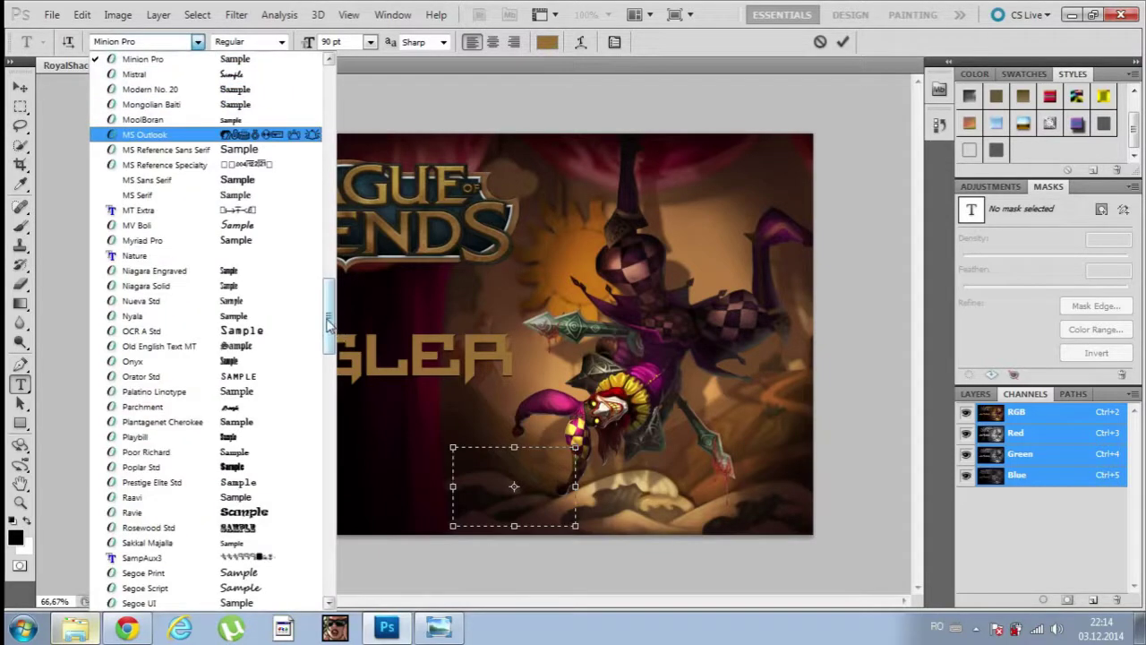
{"action": "left_click_drag", "start_coordinate": [330, 325], "coordinate": [332, 136]}
{"action": "scroll", "coordinate": [331, 137], "scroll_direction": "up", "scroll_amount": 5}
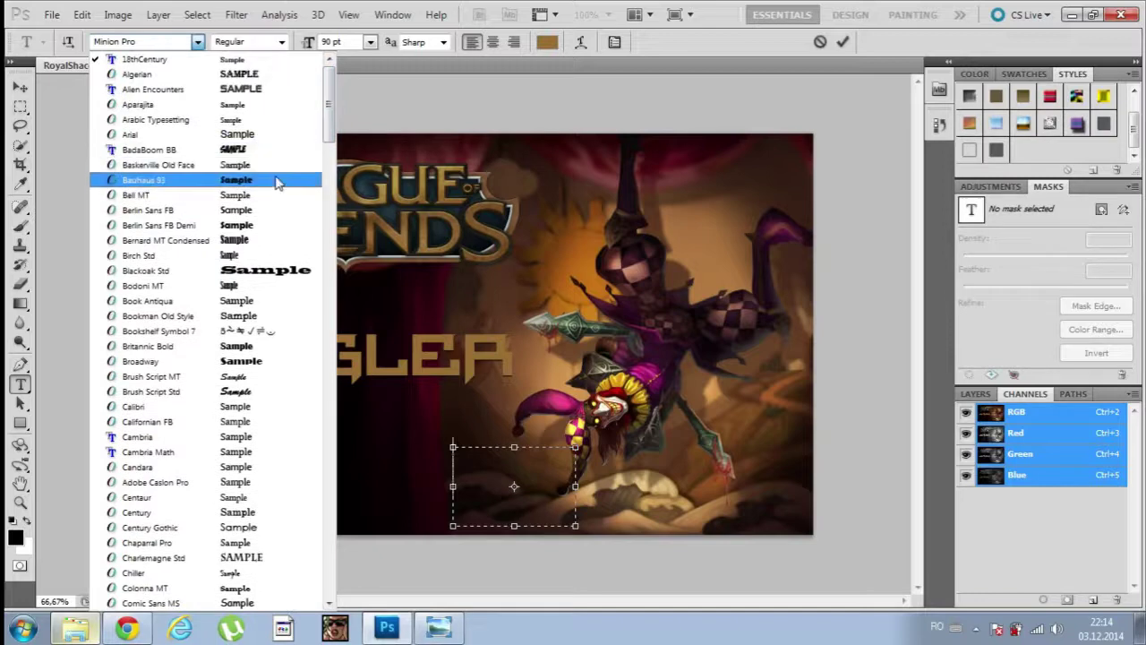
{"action": "left_click", "coordinate": [279, 182]}
{"action": "type", "text": "#1"}
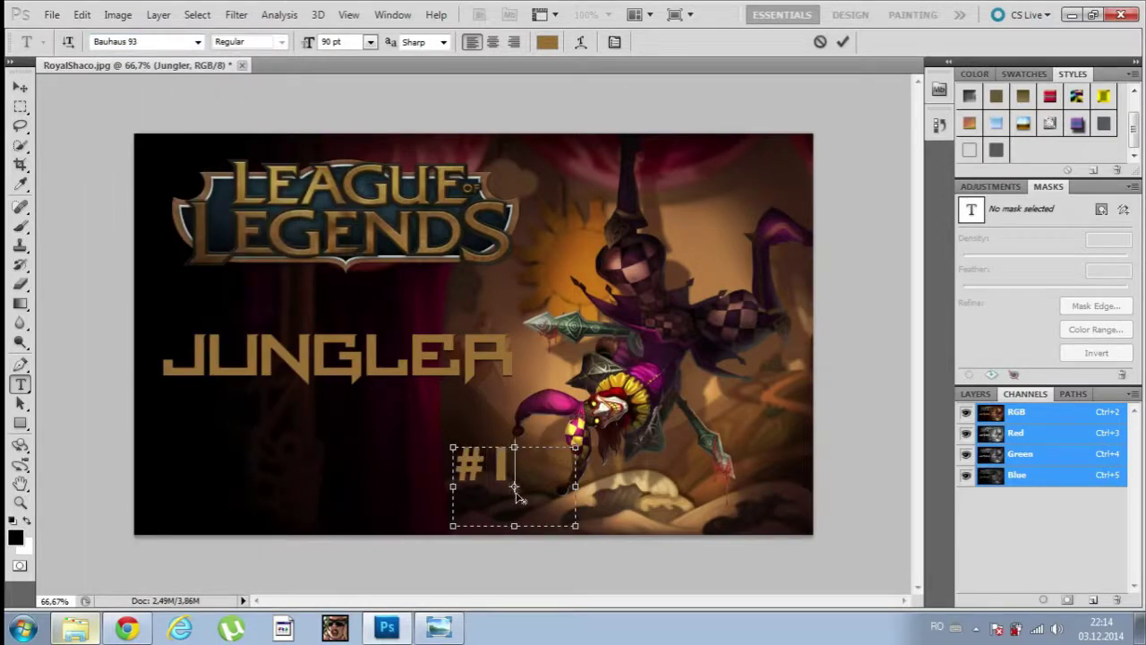
{"action": "key", "text": "BackSpace"}
{"action": "type", "text": "7"}
{"action": "key", "text": "BackSpace"}
{"action": "key", "text": "BackSpace"}
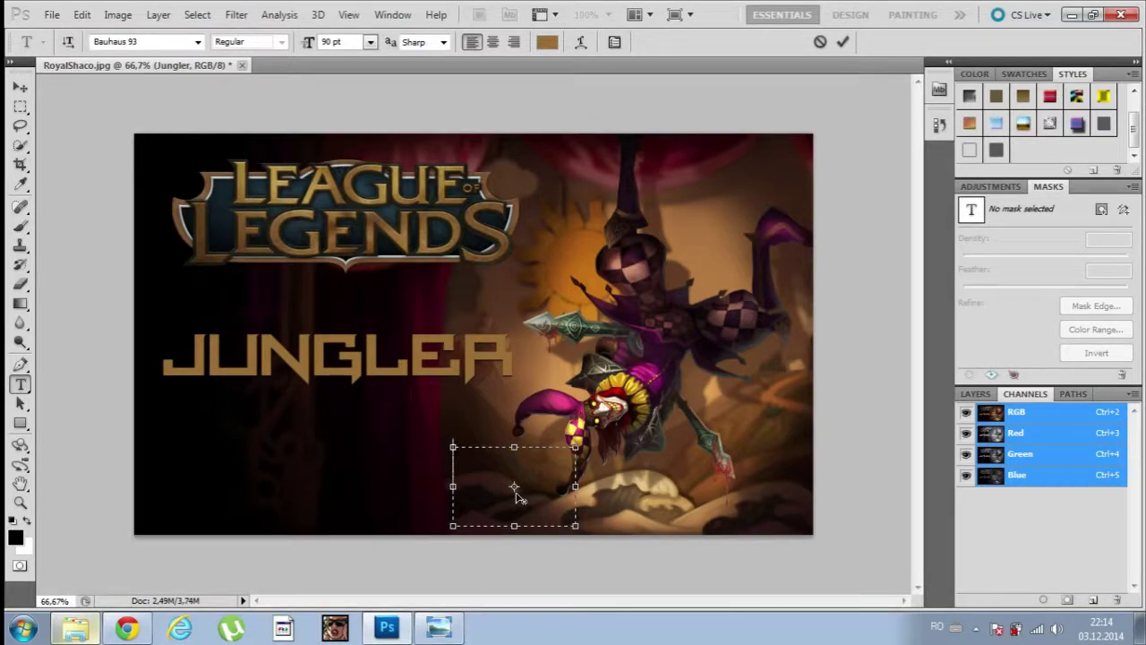
Step: Add the text "#7" at 155 pt and place it in the lower-right corner of the image
{"action": "left_click", "coordinate": [334, 42]}
{"action": "type", "text": "155"}
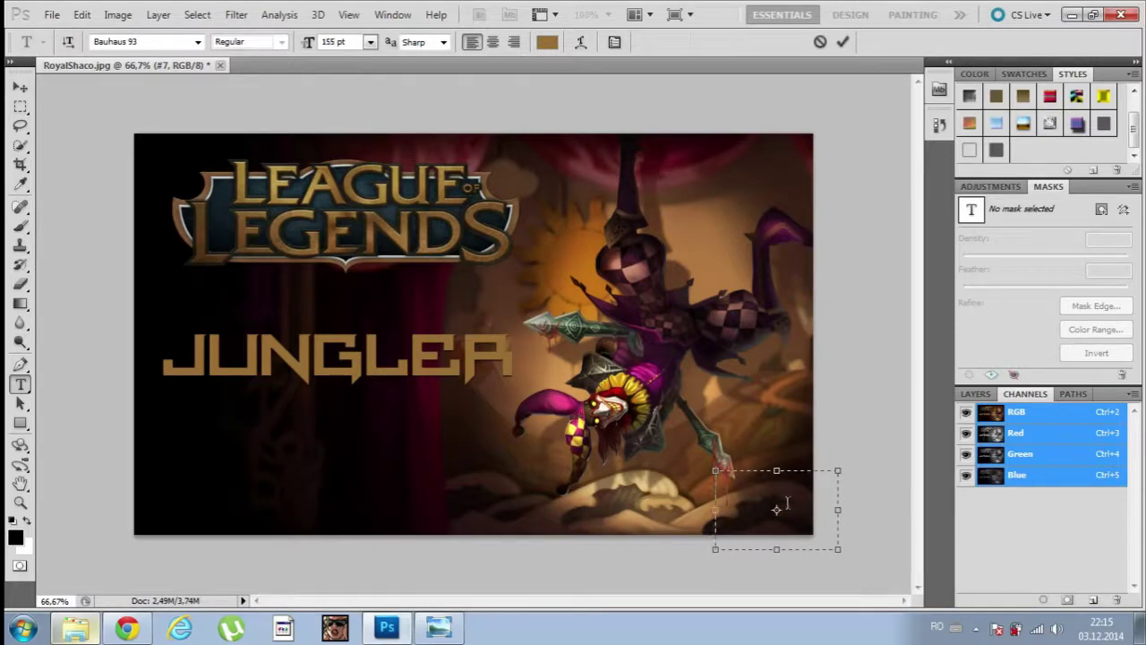
{"action": "type", "text": "#"}
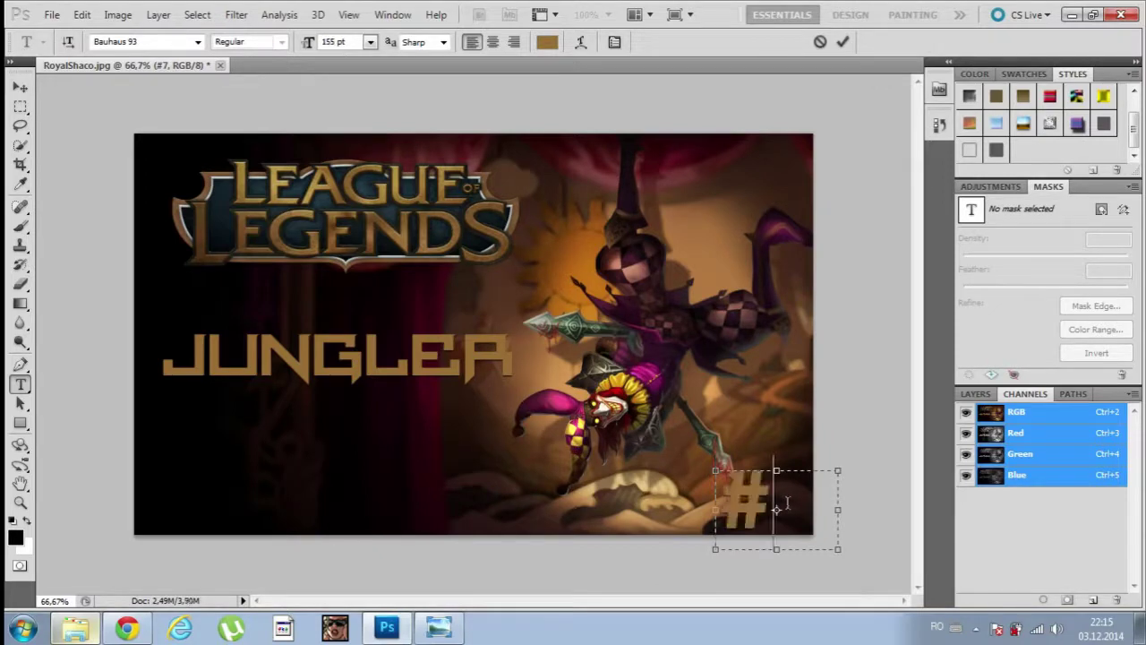
{"action": "type", "text": "7"}
{"action": "left_click_drag", "start_coordinate": [884, 537], "coordinate": [867, 532]}
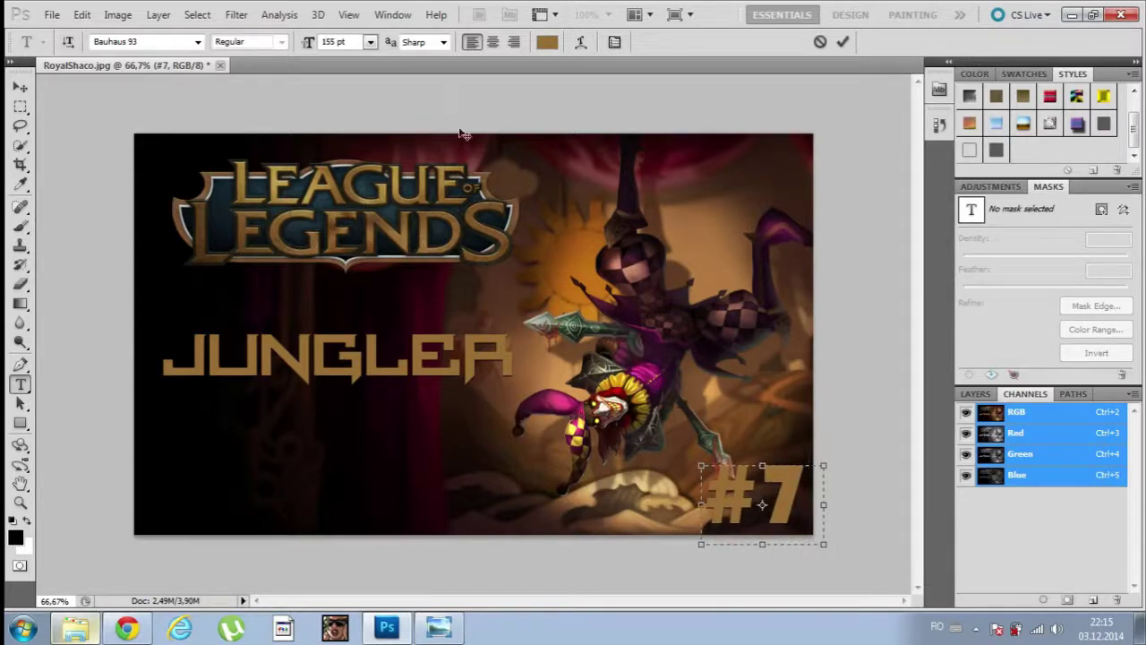
{"action": "left_click", "coordinate": [842, 42]}
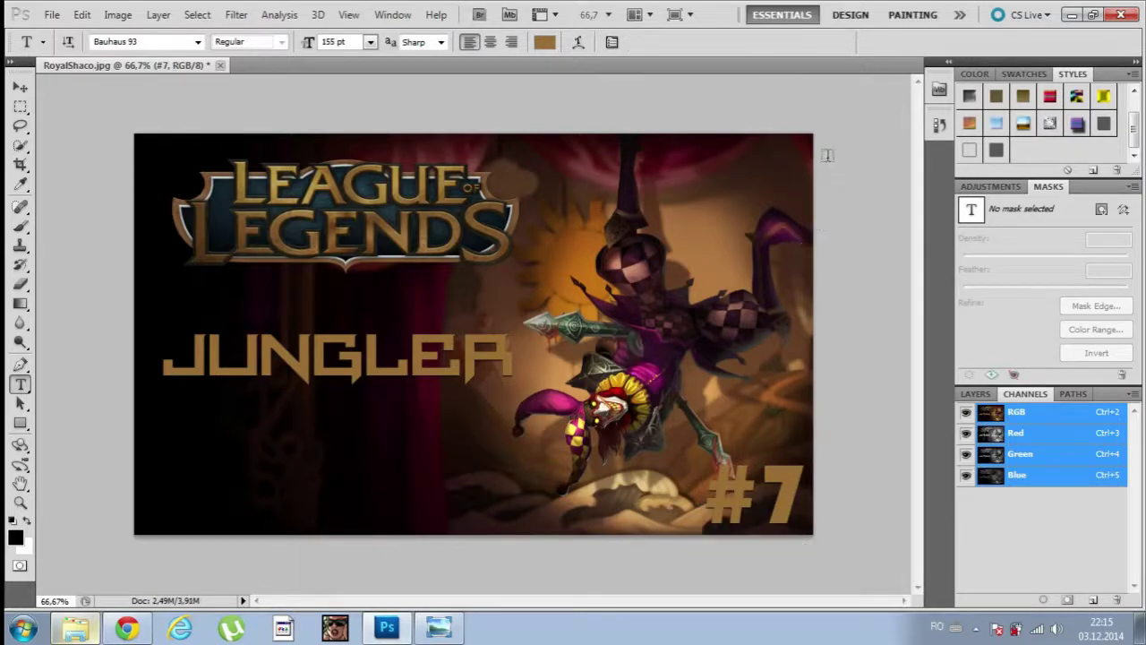